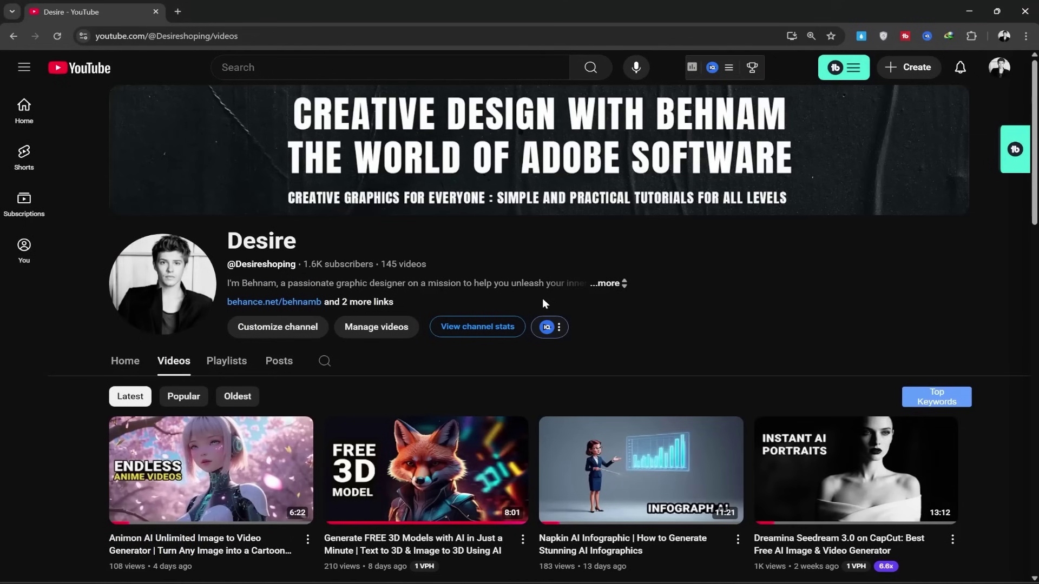
- Cancel the unfinished sweep feature to bring back the part's feature tree
scroll(453, 376, "down", 4)
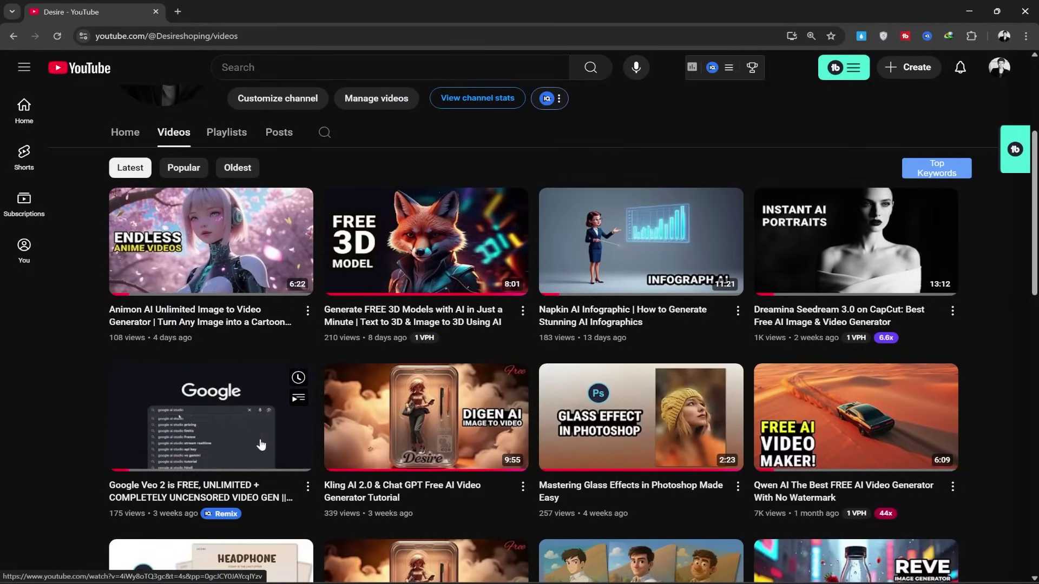
mouse_move(418, 451)
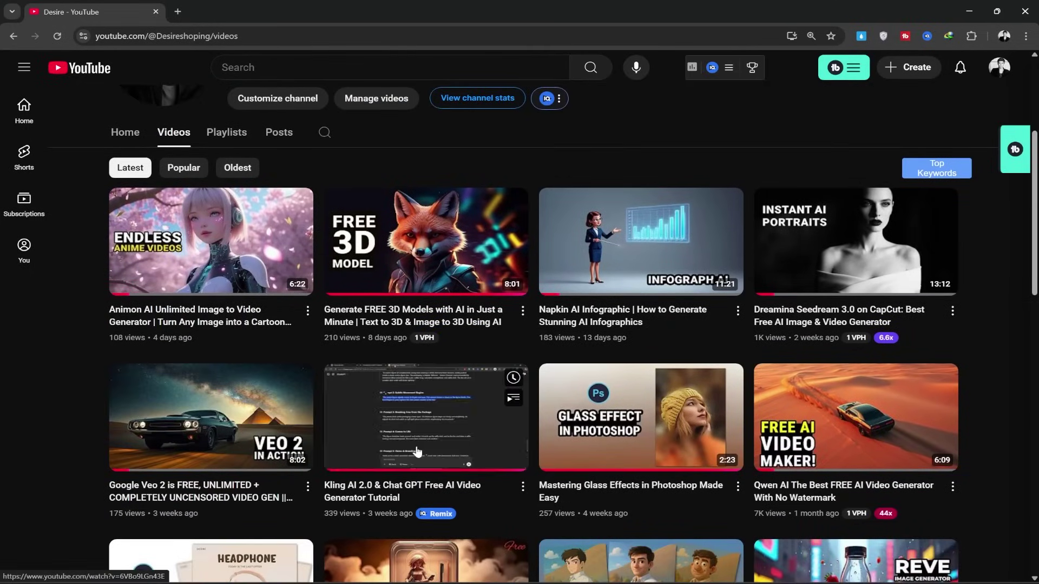
mouse_move(844, 417)
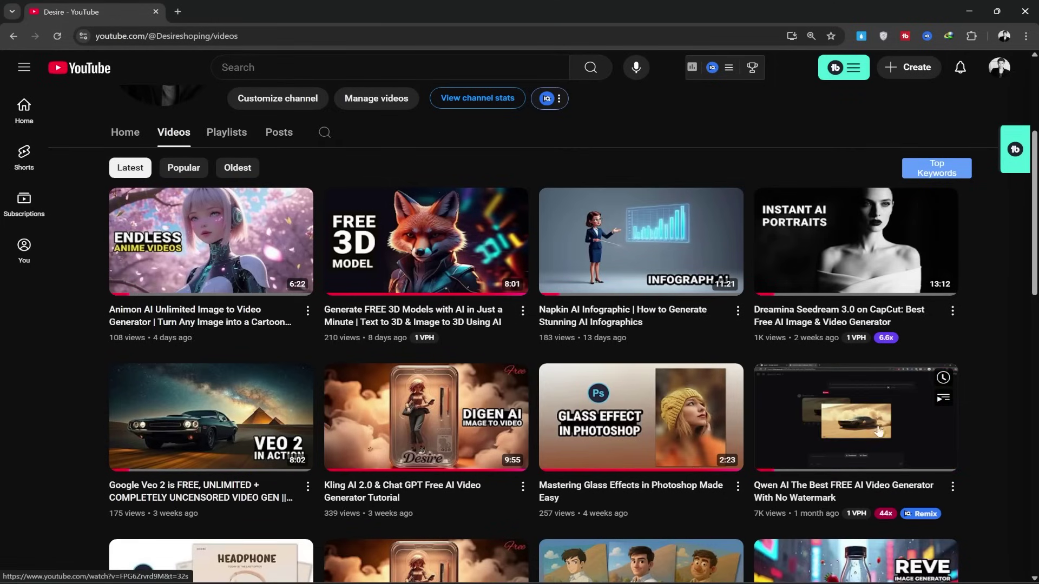
scroll(863, 428, "down", 4)
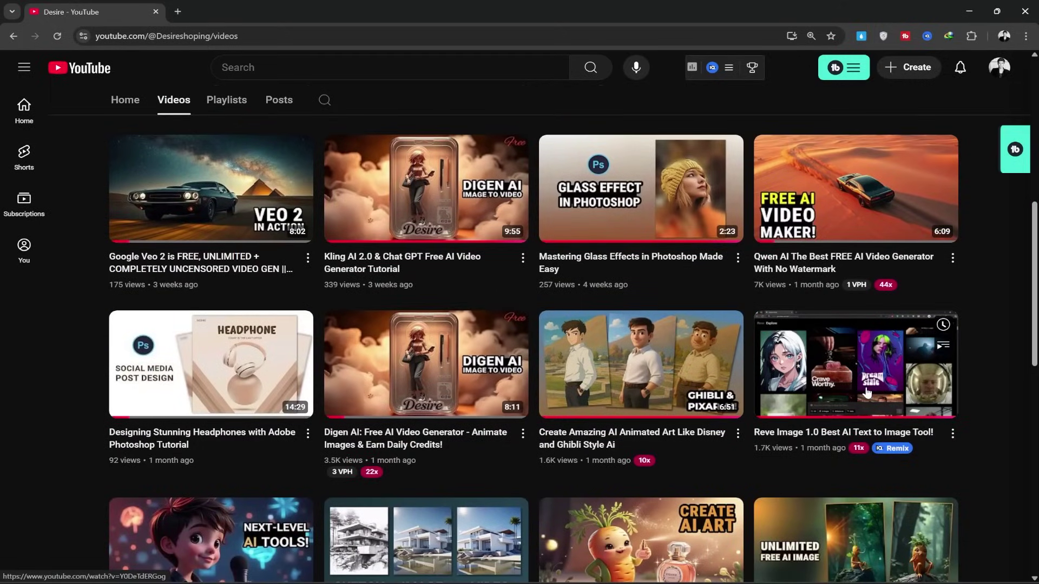
mouse_move(718, 374)
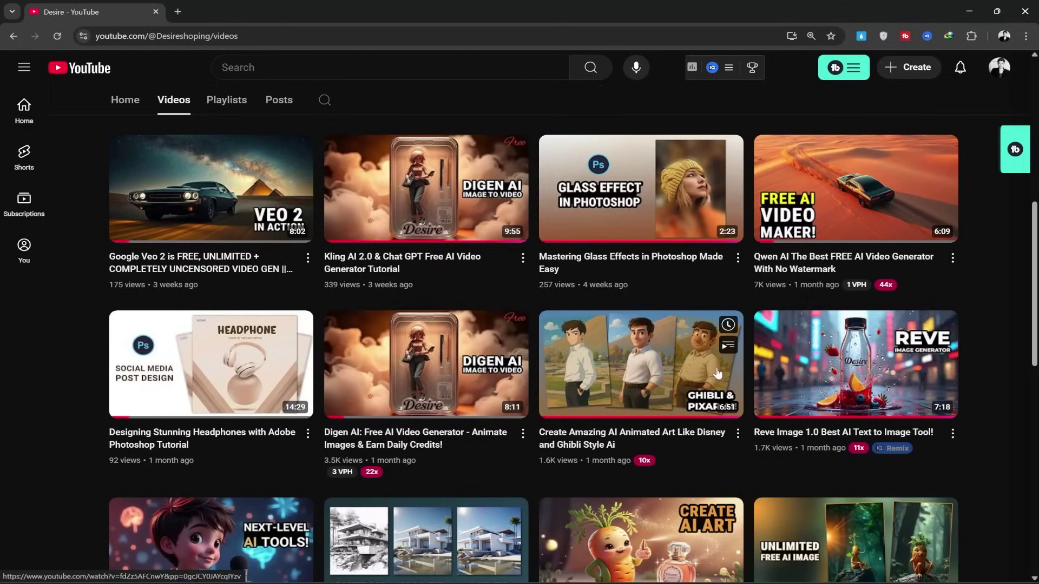
mouse_move(476, 367)
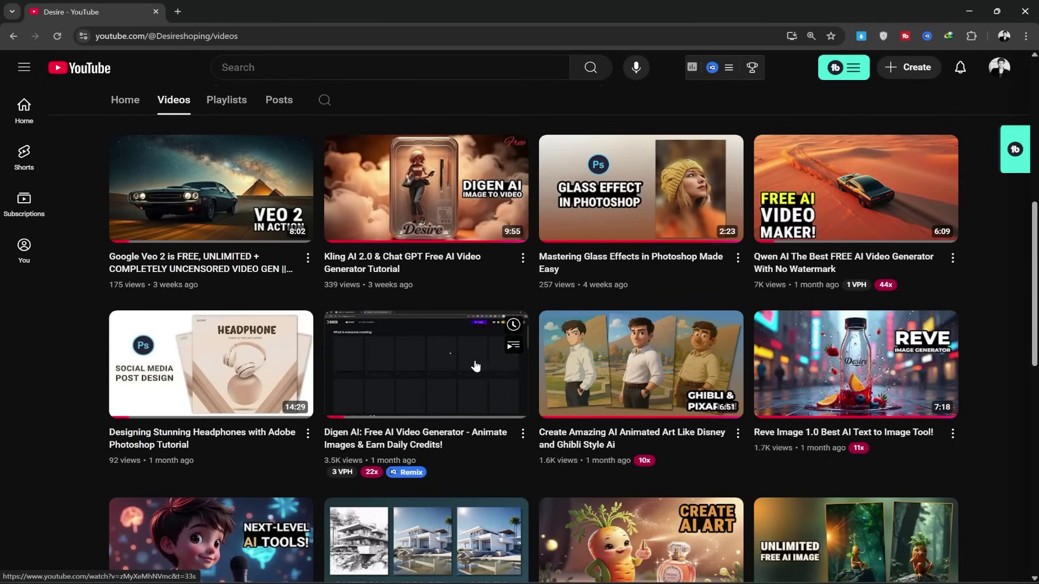
mouse_move(200, 397)
scroll(228, 439, "down", 3)
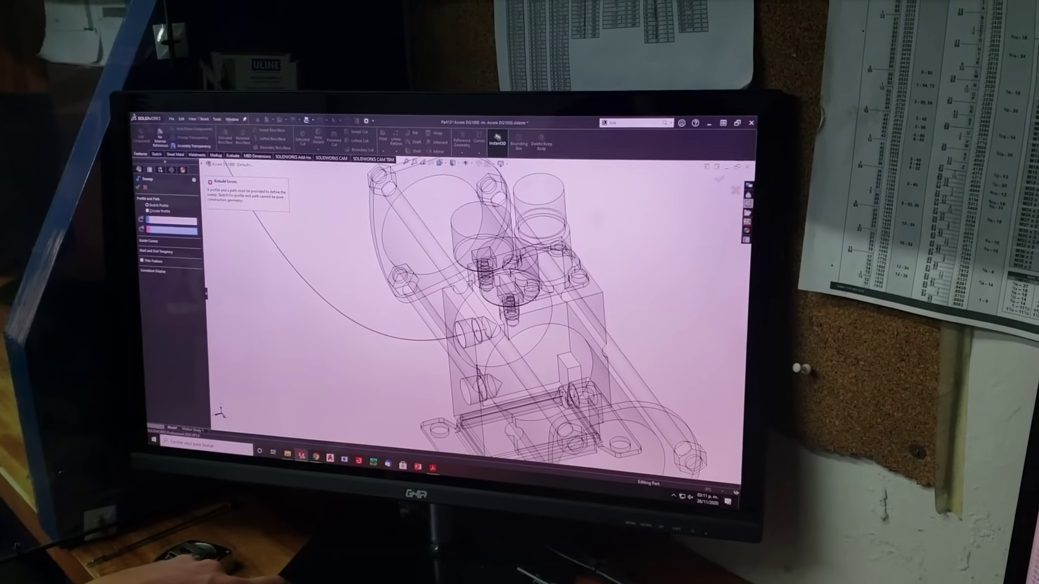
key("Escape")
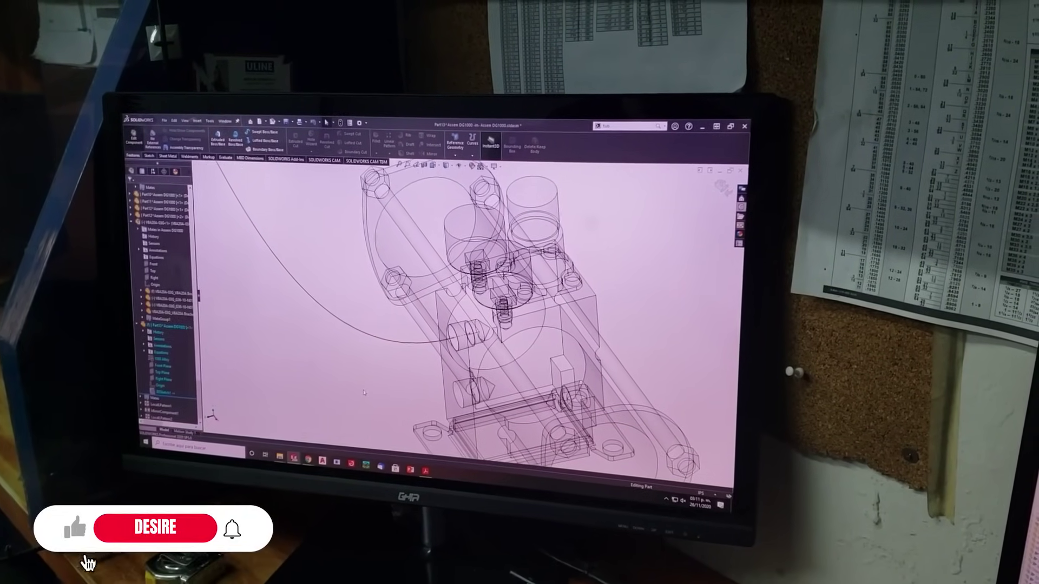
- Zoom in on the transparent cylinder and rotate the view to inspect it
scroll(448, 336, "down", 5)
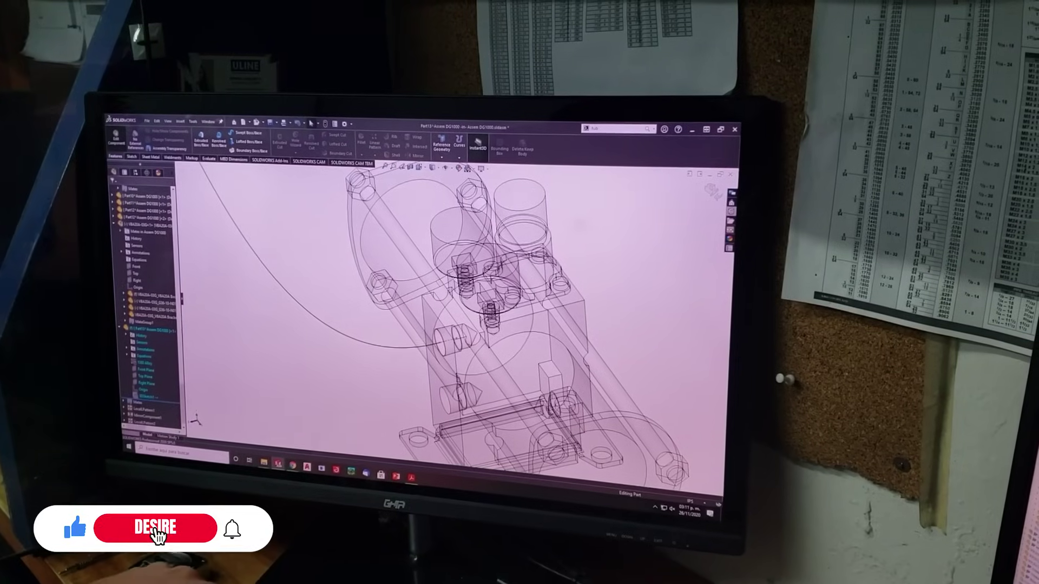
scroll(441, 344, "down", 2)
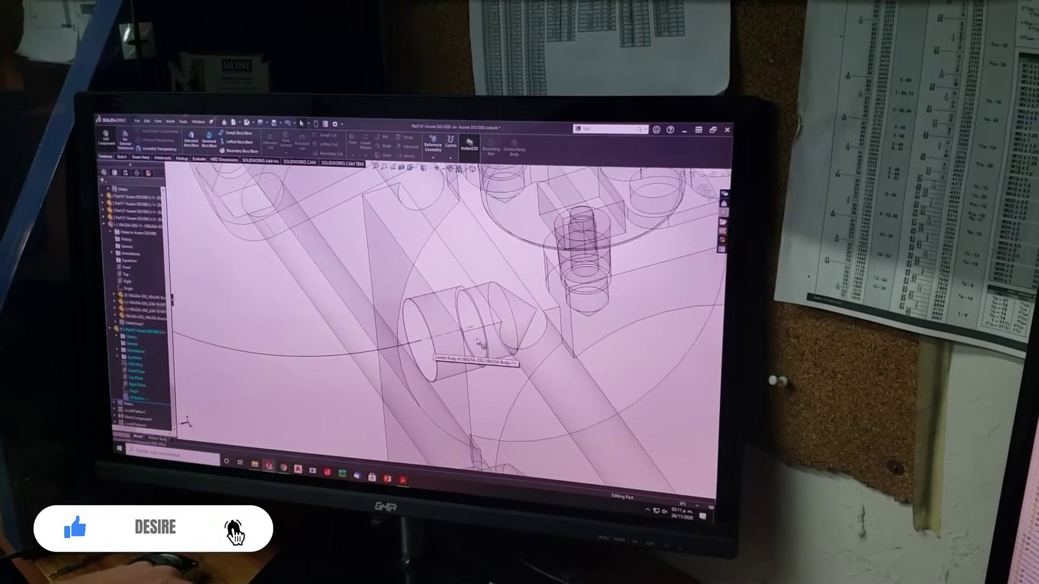
mouse_move(440, 345)
left_mouse_down()
mouse_move(482, 344)
mouse_move(441, 349)
left_mouse_up()
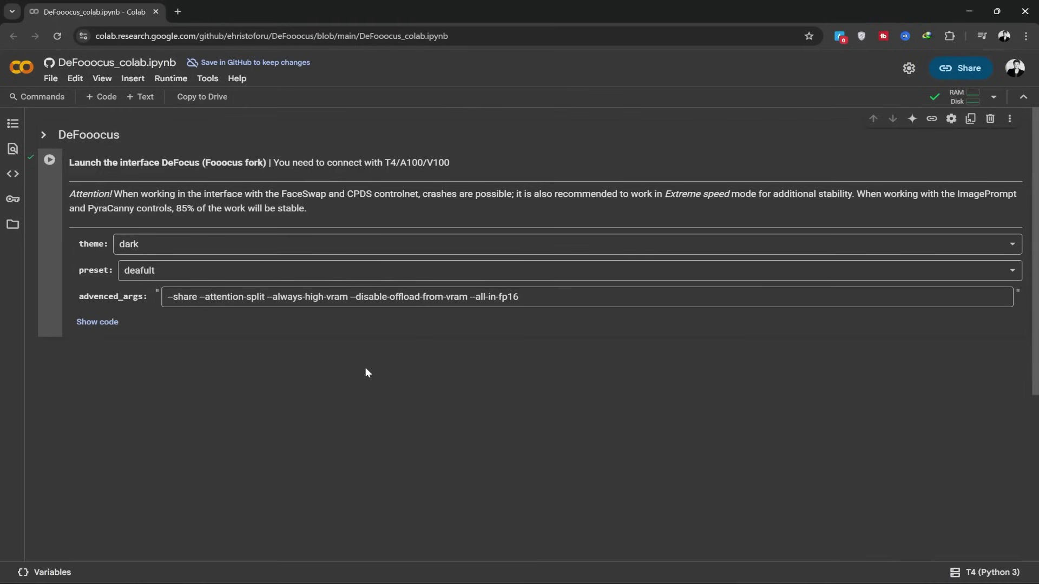
- Run the DeFooocus launch cell despite the notebook warning and locate the gradio.live link
left_click(50, 161)
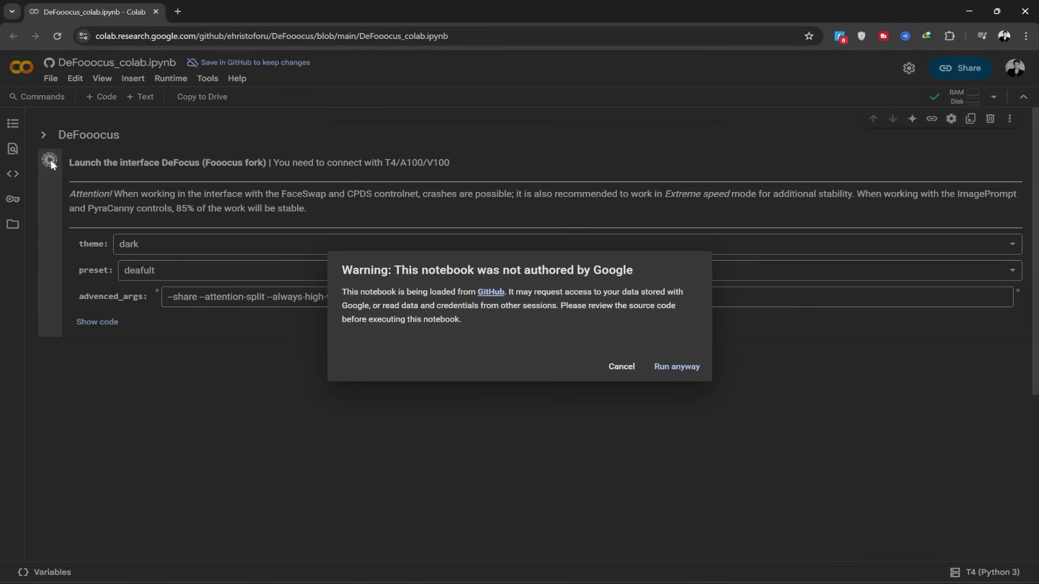
left_click(674, 370)
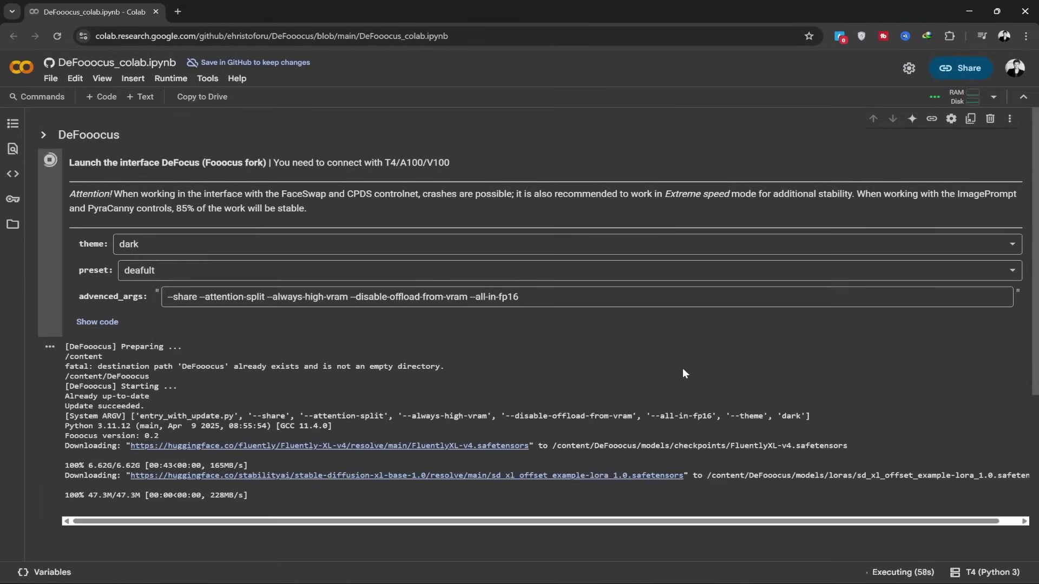
scroll(766, 430, "down", 2)
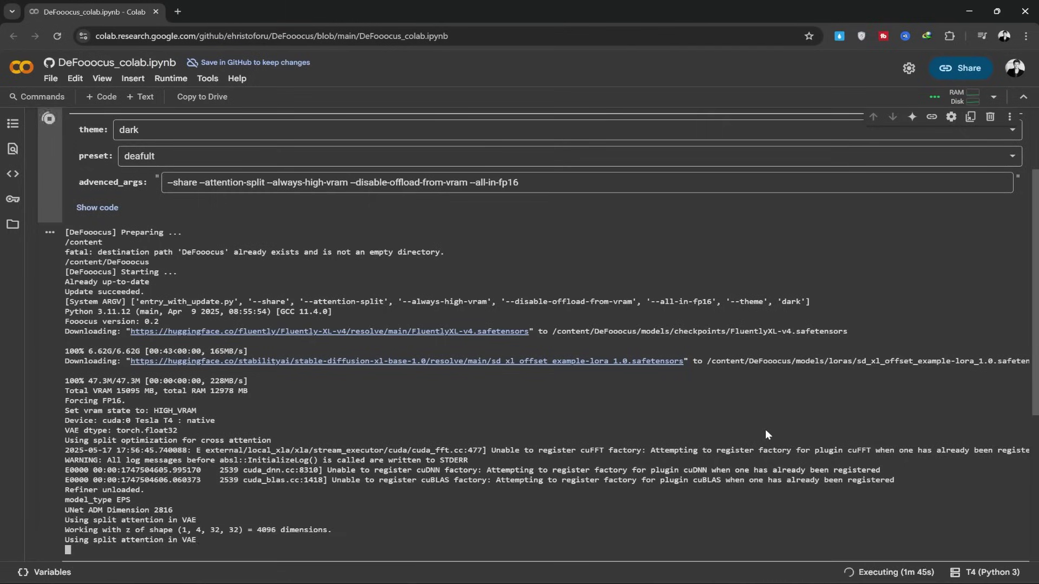
scroll(765, 430, "down", 2)
scroll(765, 436, "up", 1)
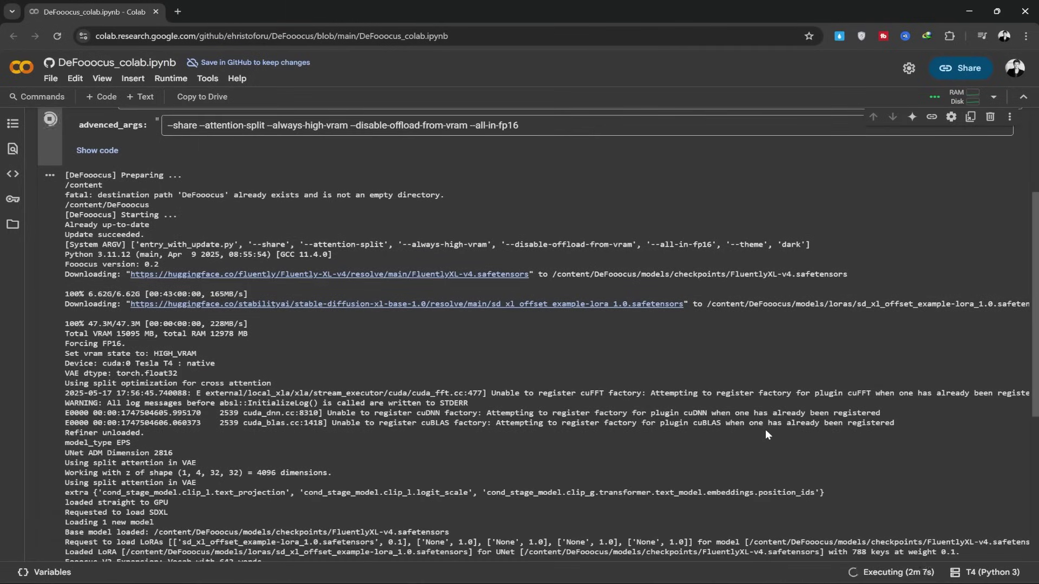
scroll(765, 429, "down", 4)
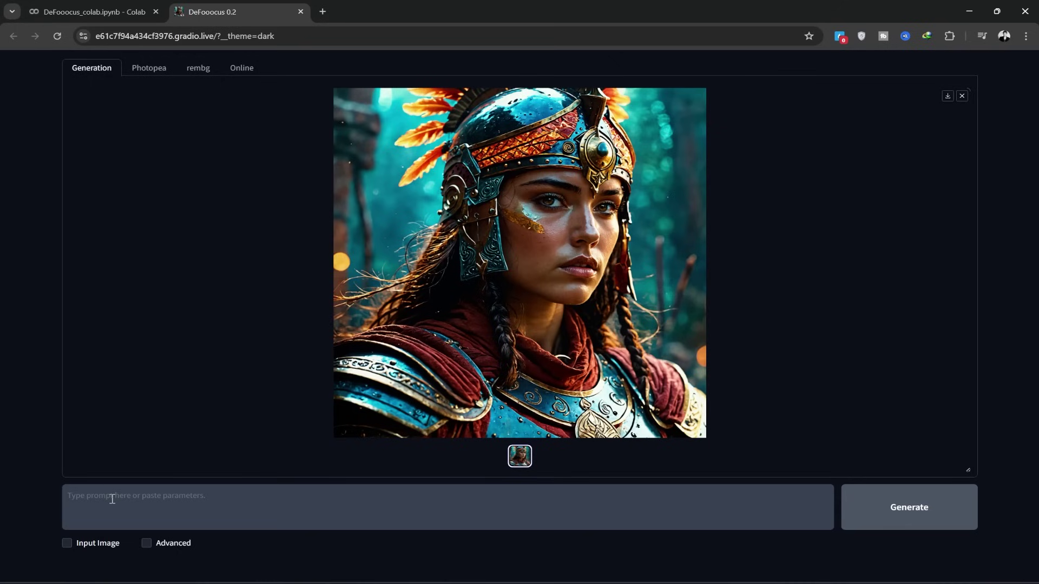
- Show the Advanced settings, set performance to Quality (45 steps), and browse the Preset list
left_click(148, 544)
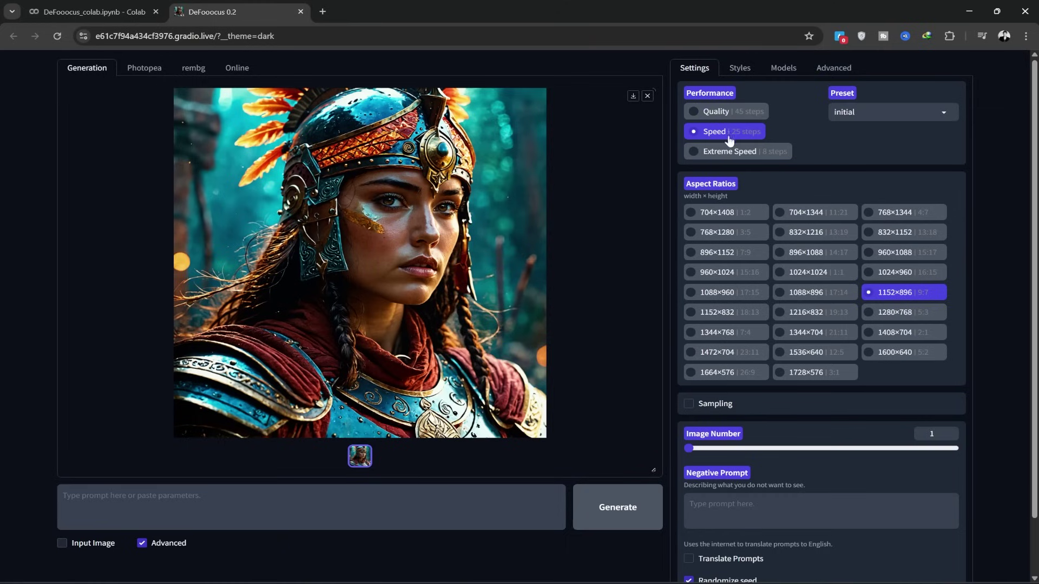
left_click(711, 118)
left_click(941, 112)
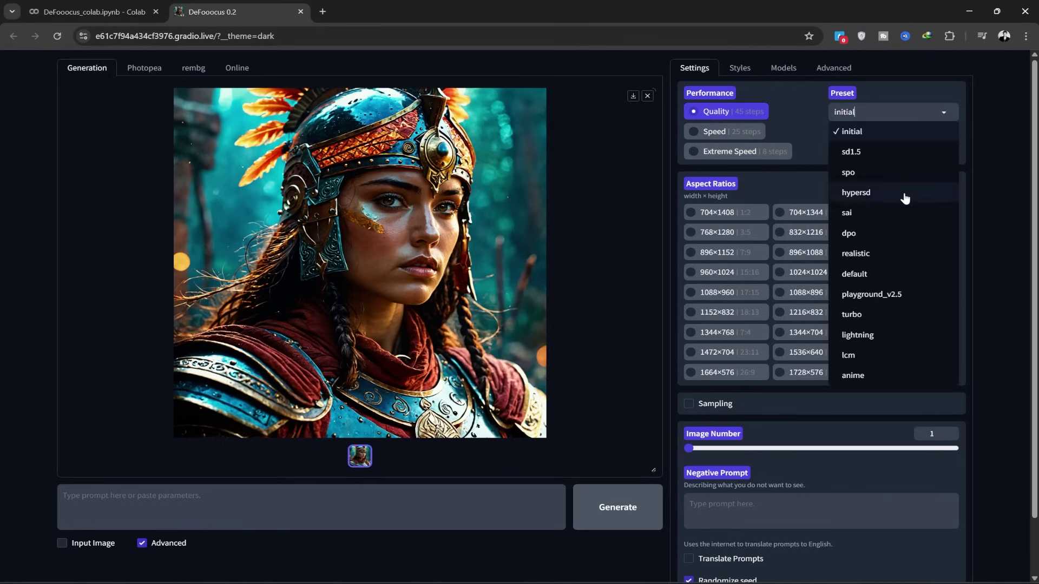
scroll(877, 348, "down", 1)
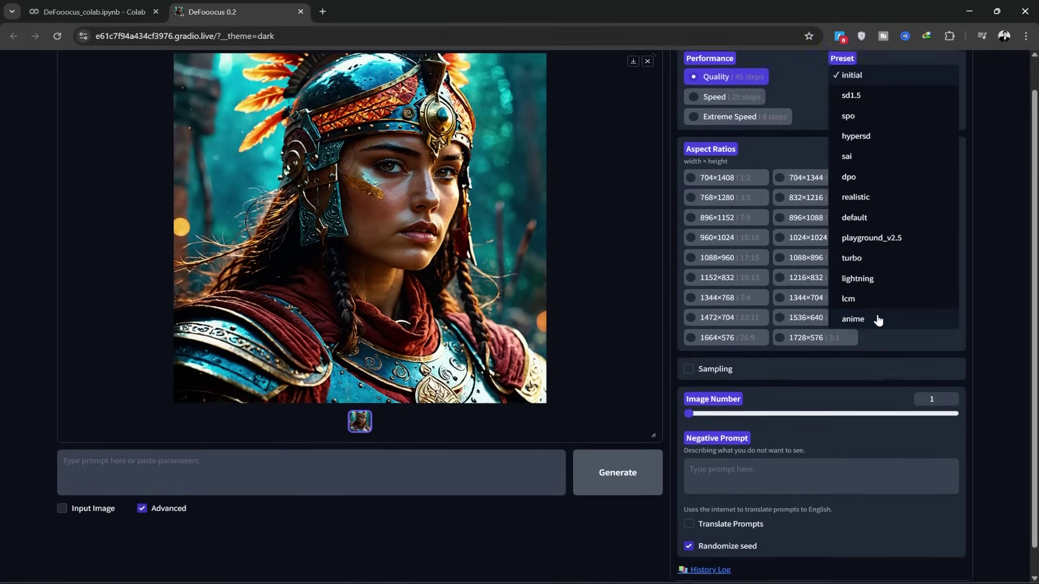
scroll(877, 321, "up", 1)
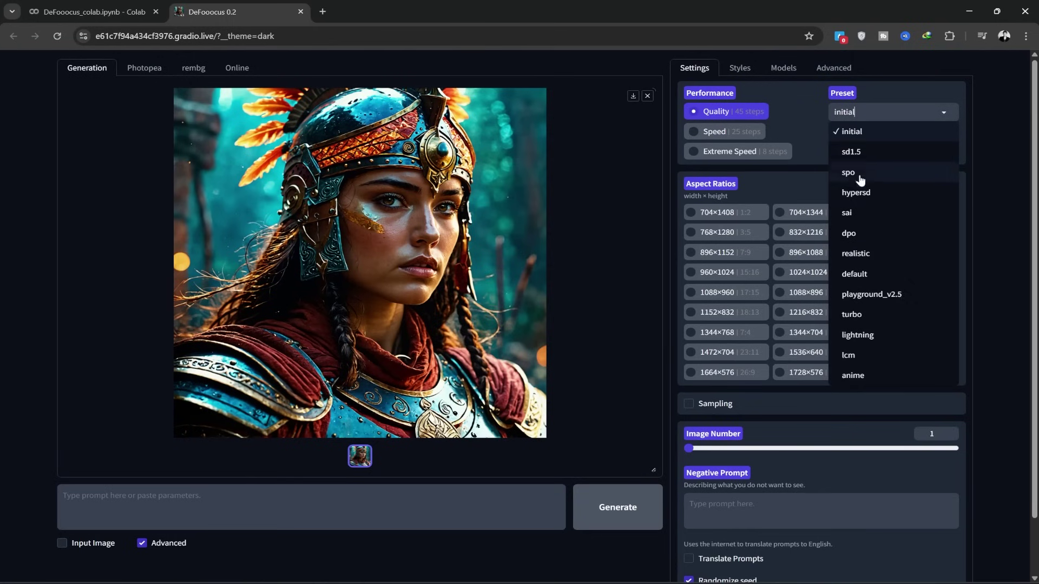
- Keep the initial preset, choose the 1472×704 aspect ratio, and adjust the Image Number slider
left_click(807, 123)
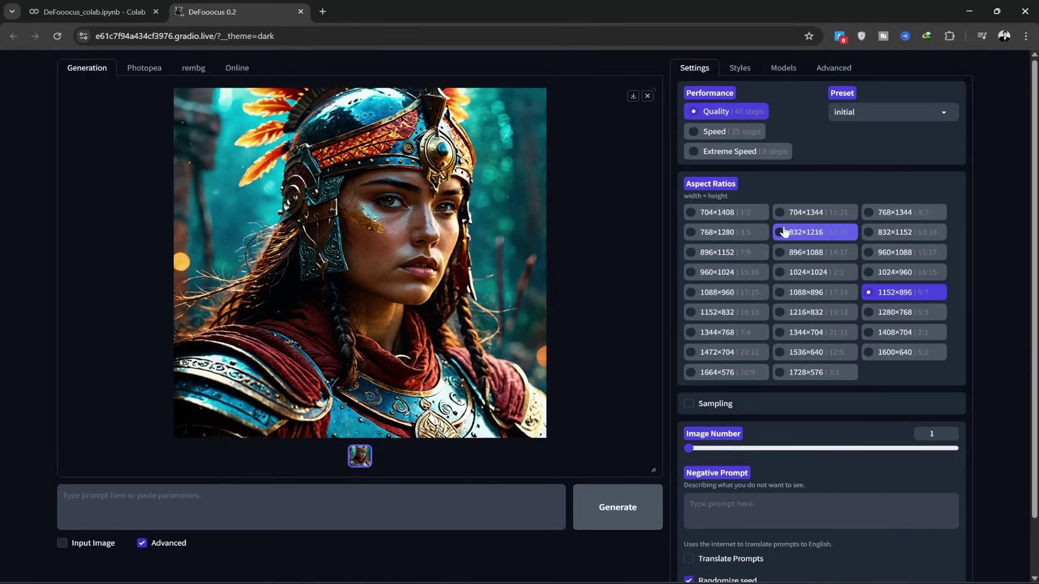
left_click(717, 352)
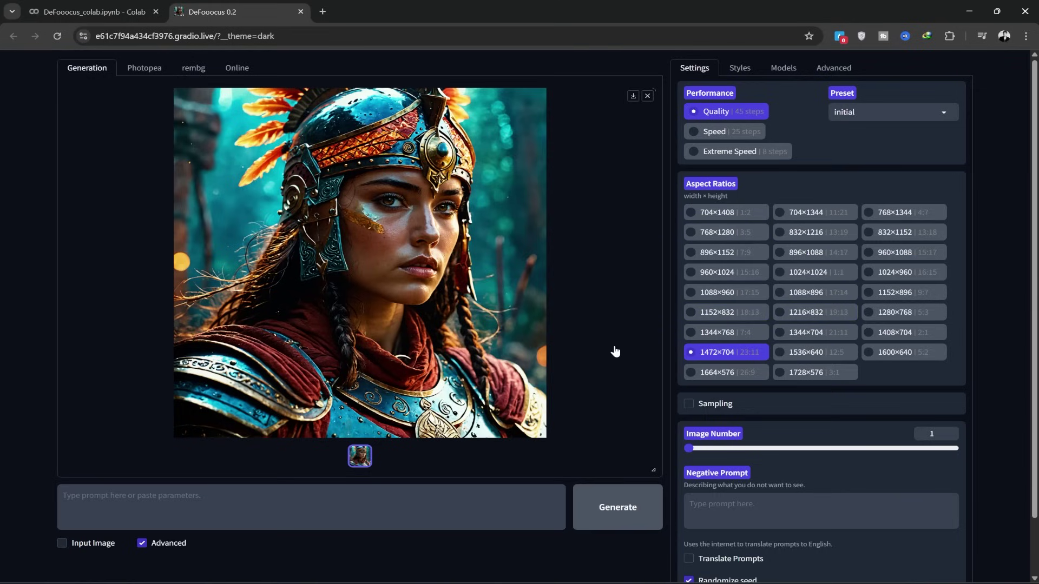
scroll(785, 423, "down", 2)
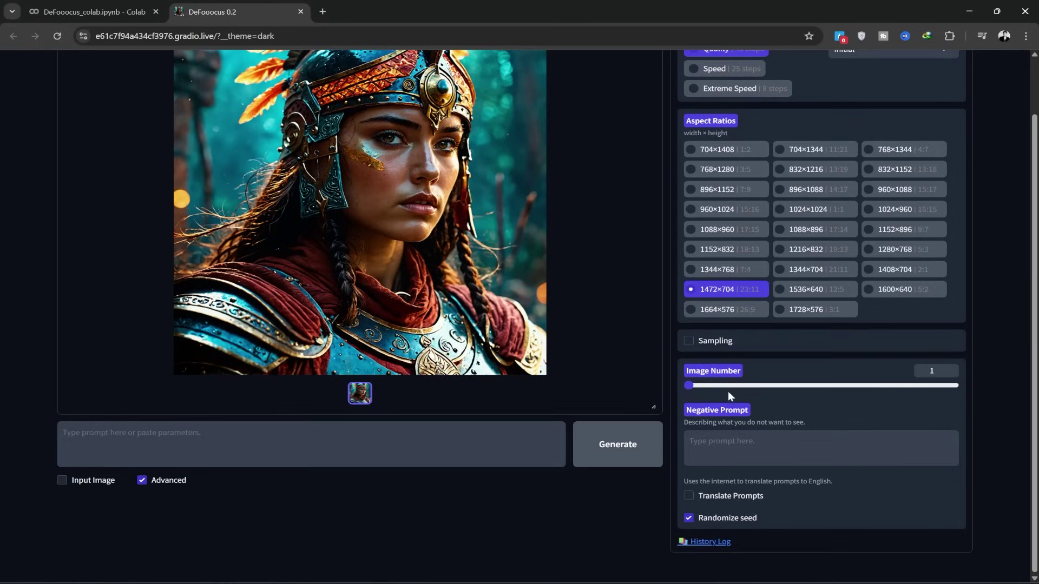
left_click_drag(698, 385, 763, 385)
- Search styles for 'cine', enable Fooocus Cinematic, then view the Models settings
scroll(595, 413, "up", 1)
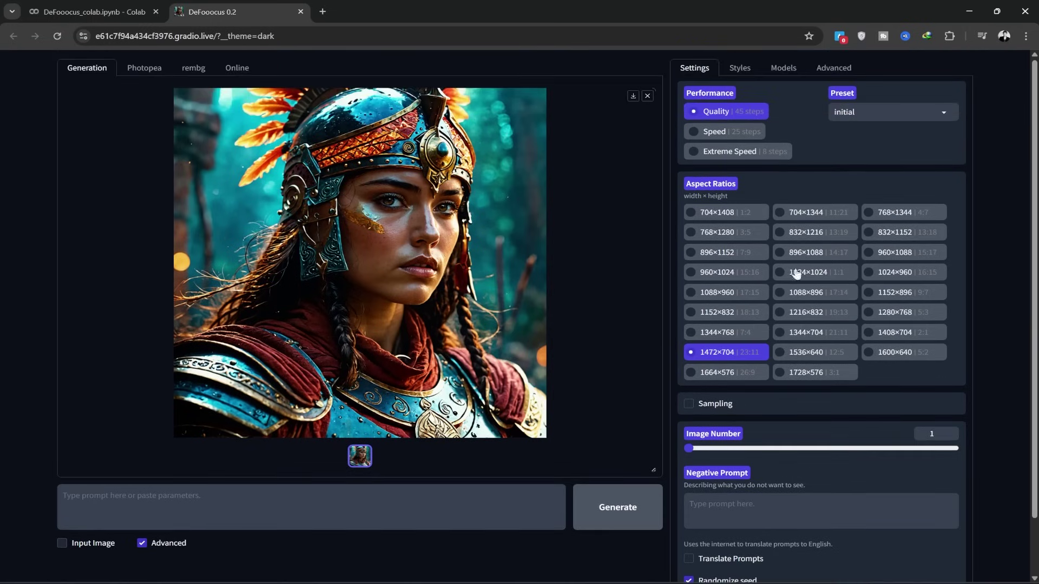
left_click(738, 68)
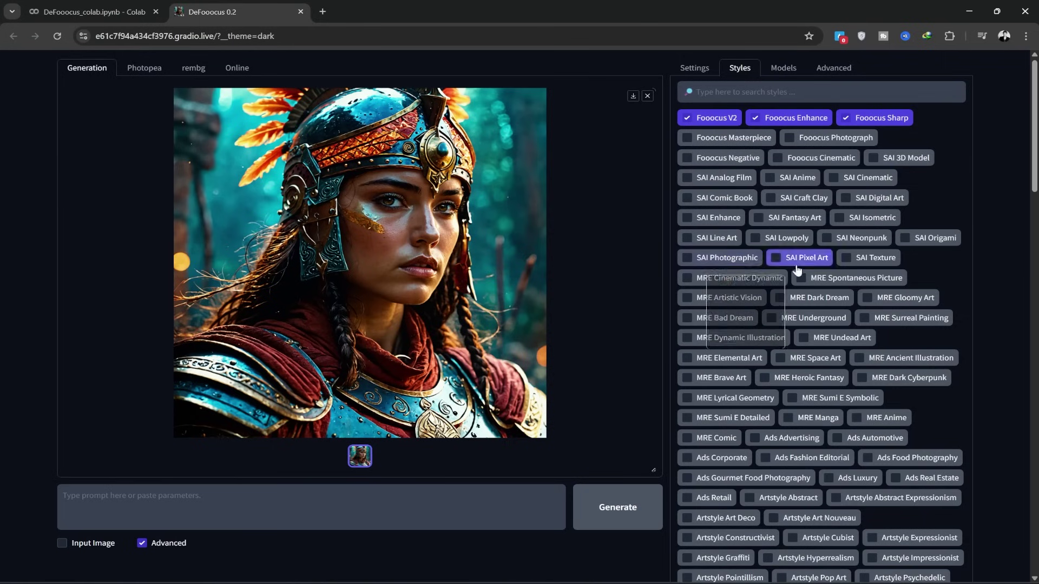
left_click(769, 94)
type("c")
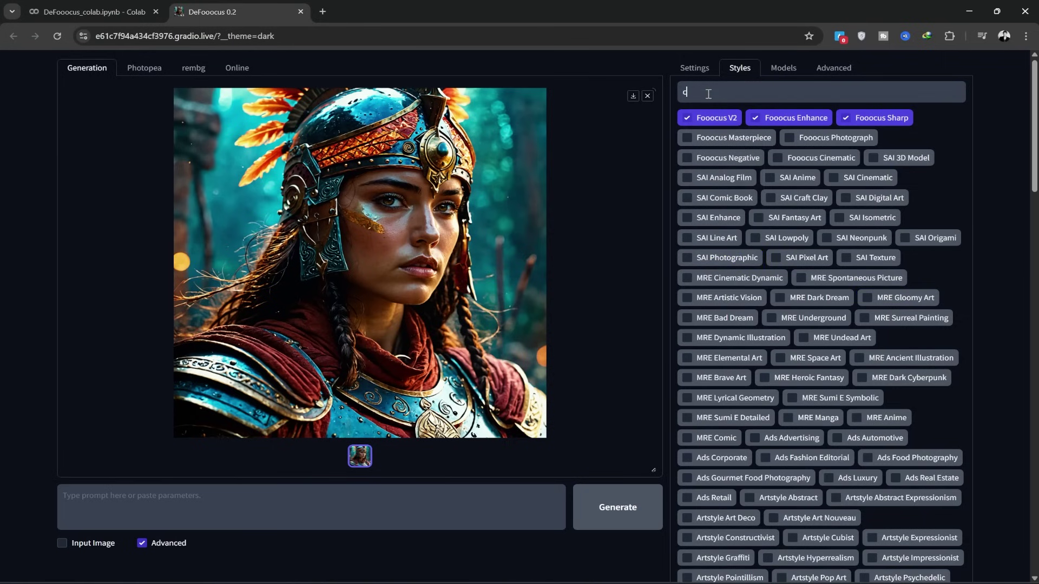
type("ine")
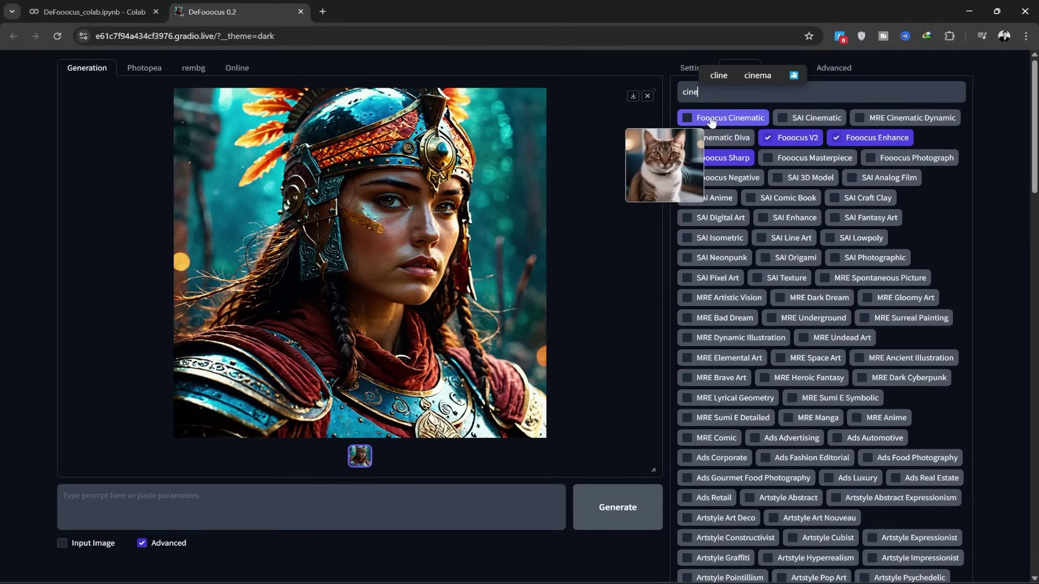
left_click(712, 120)
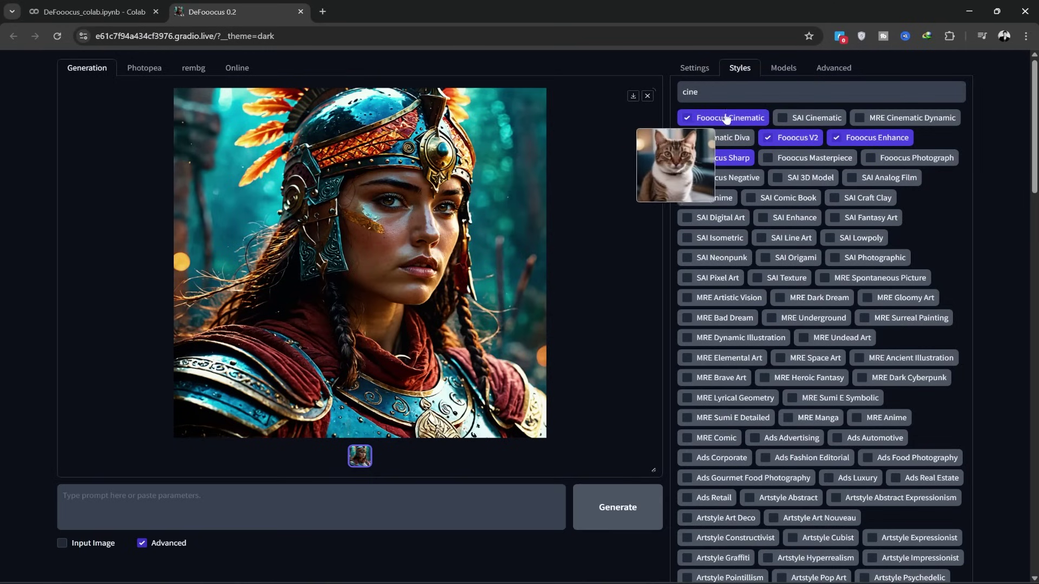
left_click(784, 67)
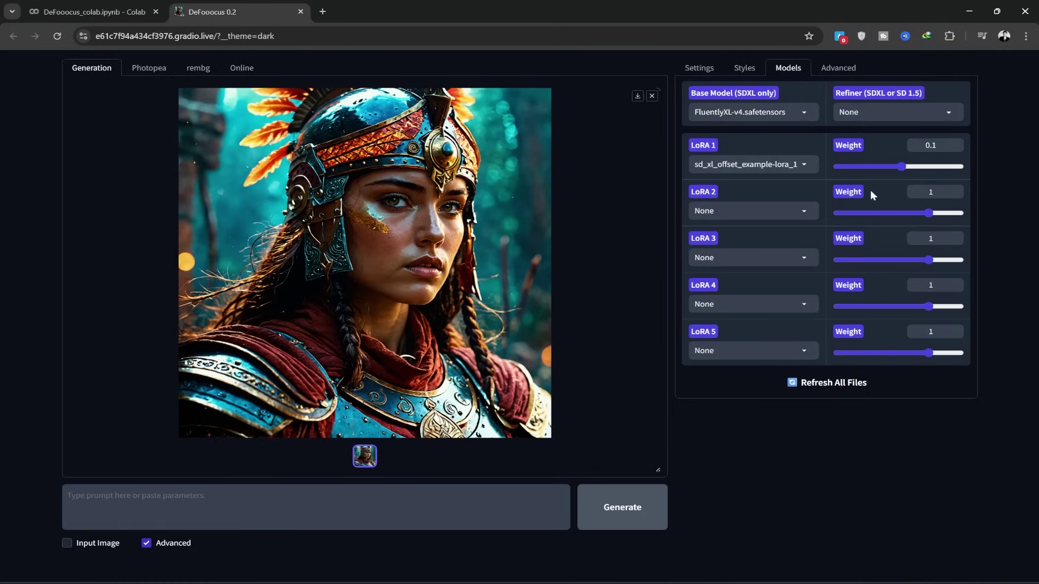
- Set Image Sharpness to 2.294 and keep png output after trying jpg and webp
left_click(836, 70)
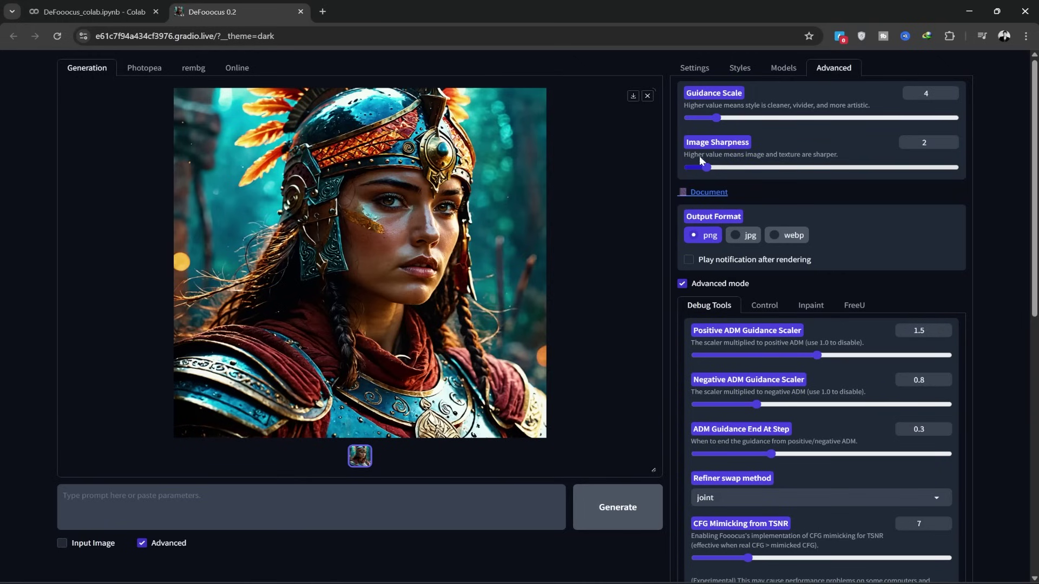
mouse_move(716, 168)
left_mouse_down()
mouse_move(740, 167)
mouse_move(710, 167)
left_mouse_up()
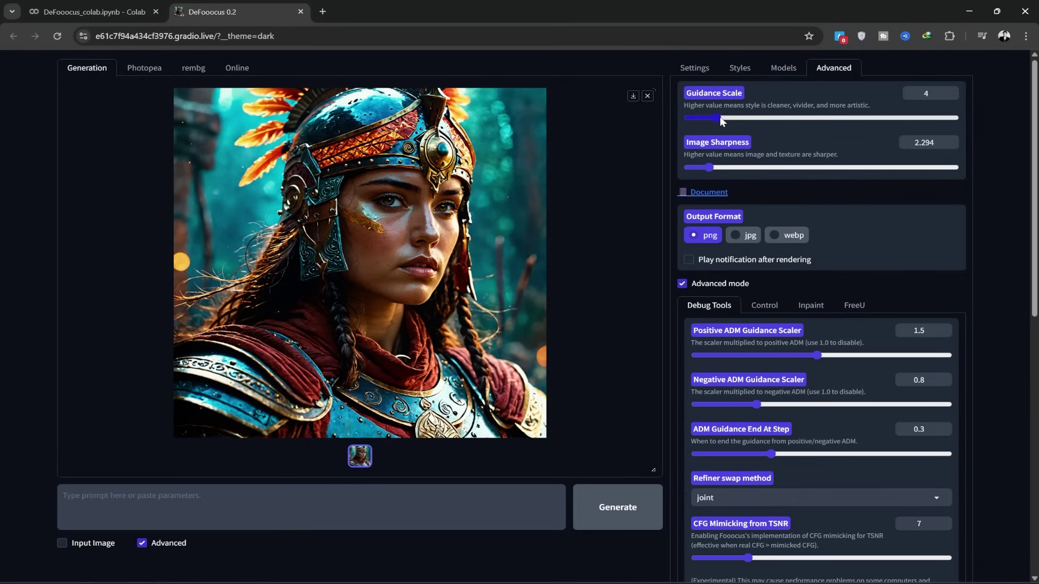
left_click(739, 235)
left_click(778, 236)
left_click(702, 235)
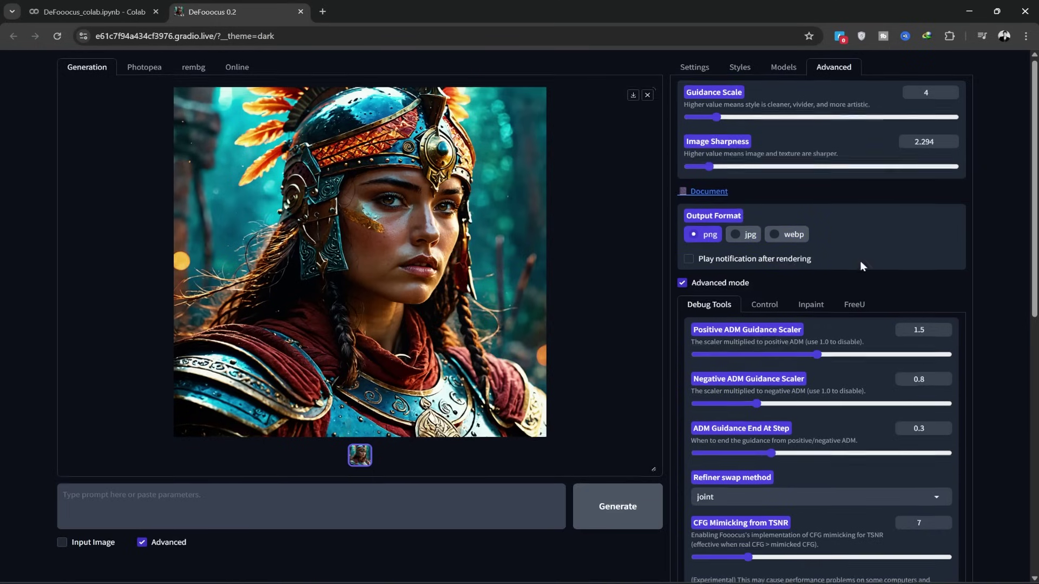
scroll(861, 261, "down", 2)
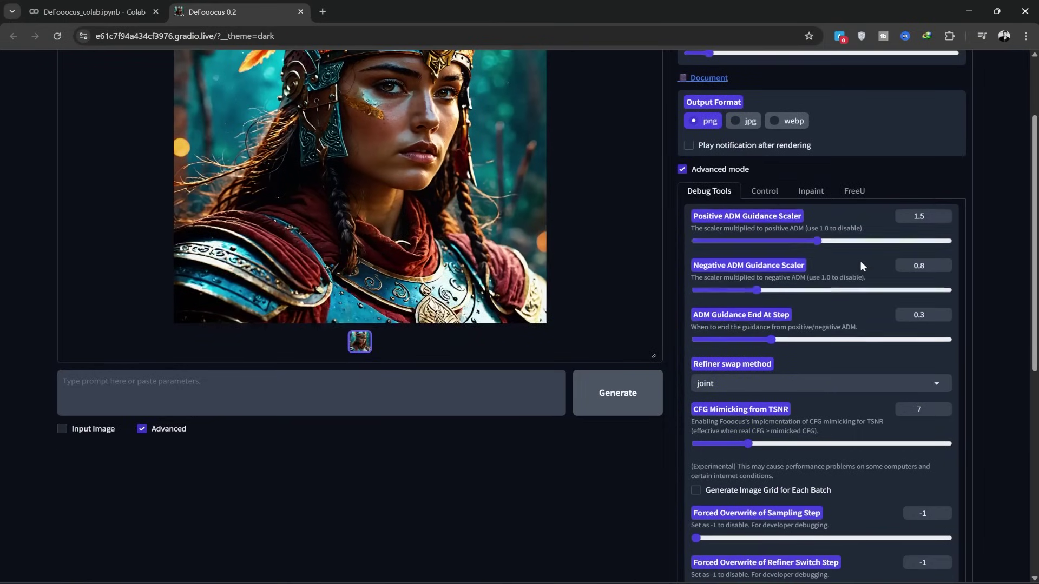
left_click(765, 192)
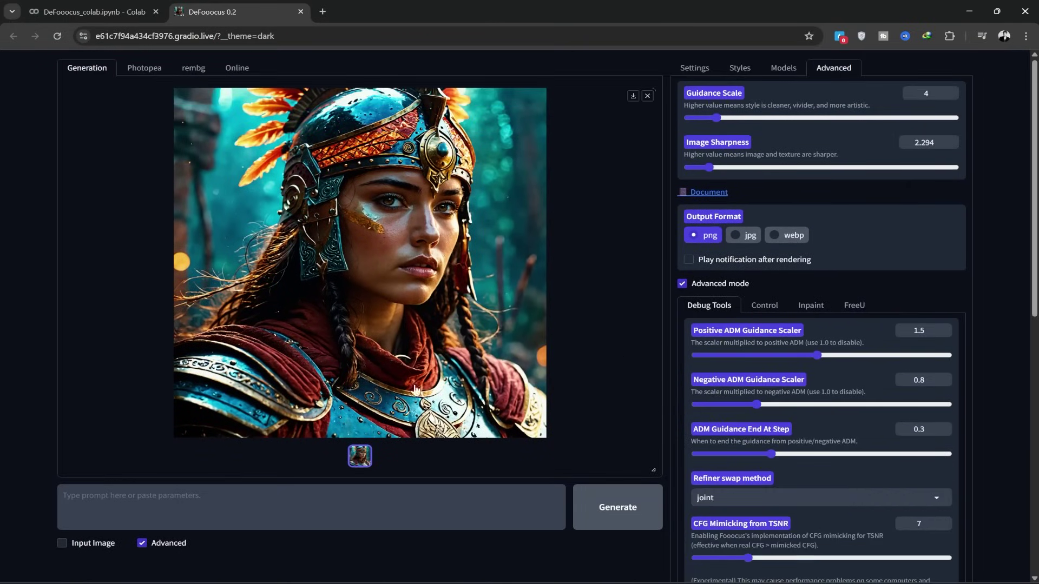
left_click(62, 543)
scroll(79, 544, "down", 8)
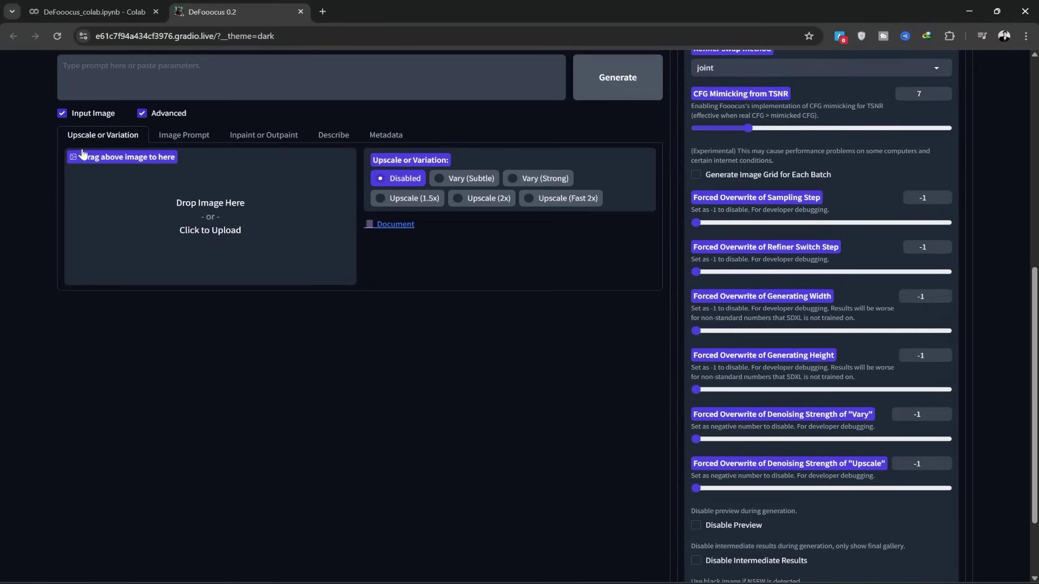
left_click(174, 142)
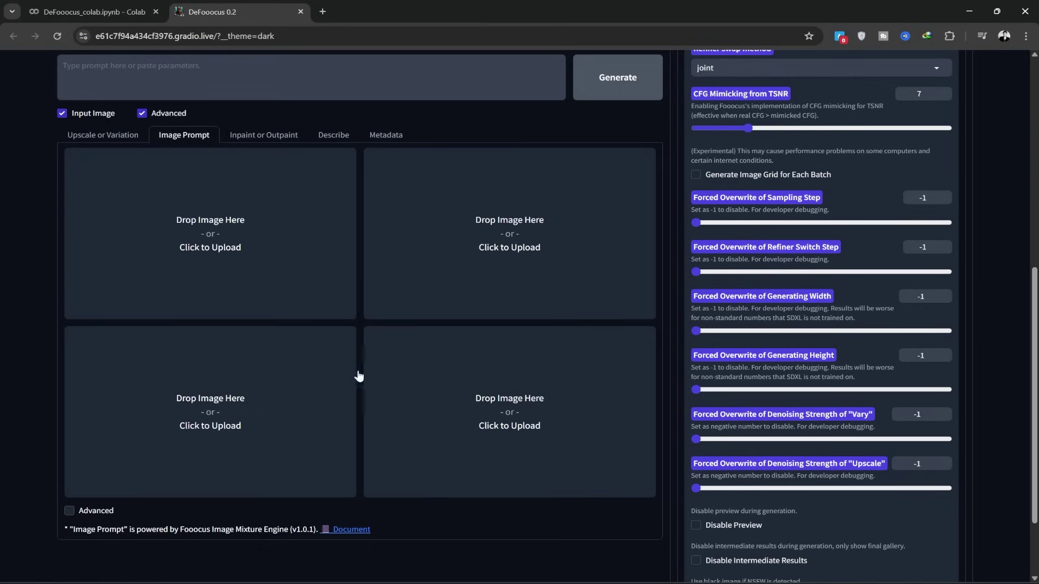
left_click(257, 140)
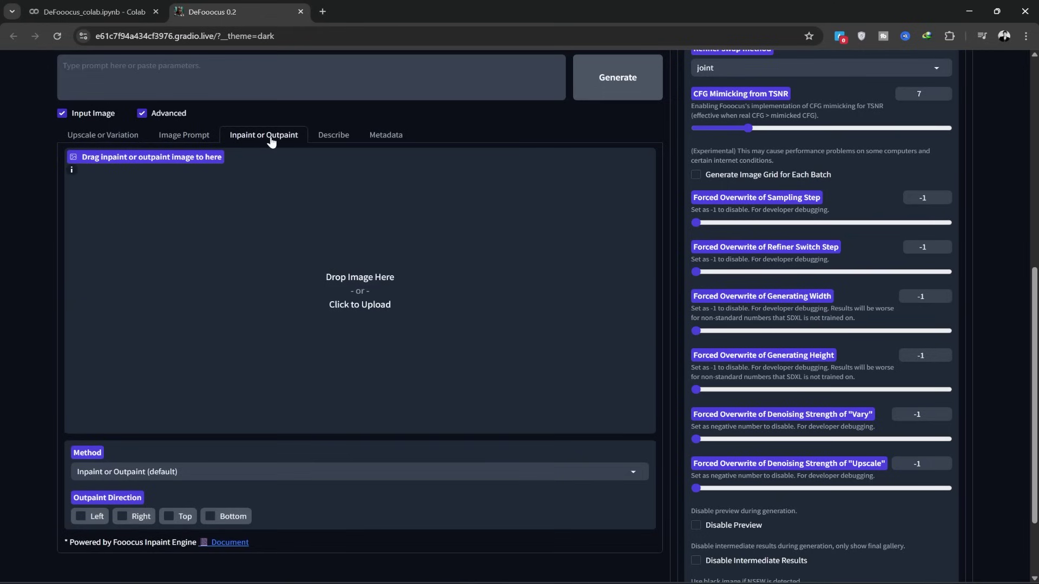
left_click(316, 138)
left_click(95, 118)
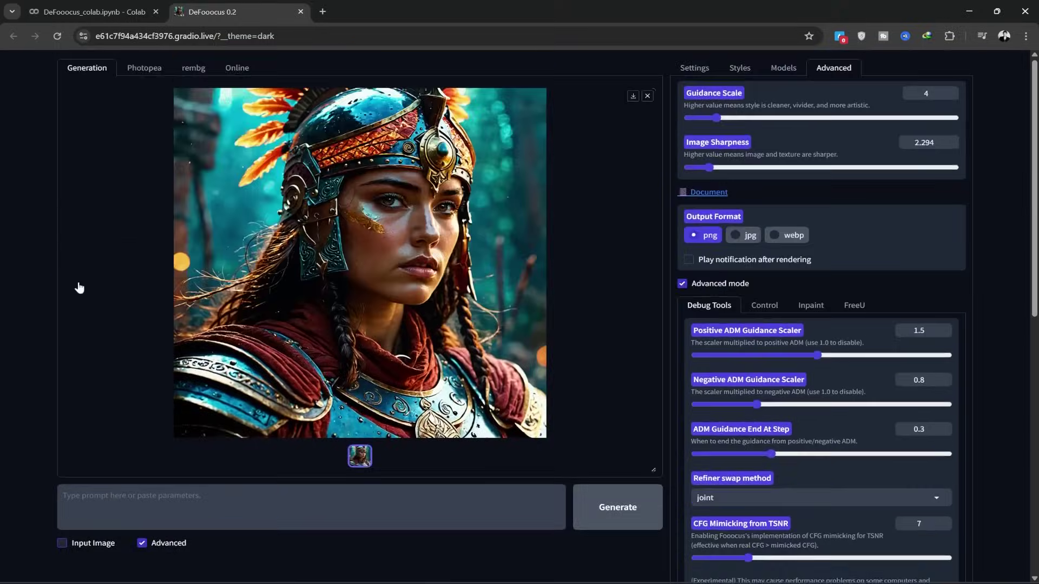
- In Photopea, fill the canvas with a black-to-white gradient
left_click(141, 73)
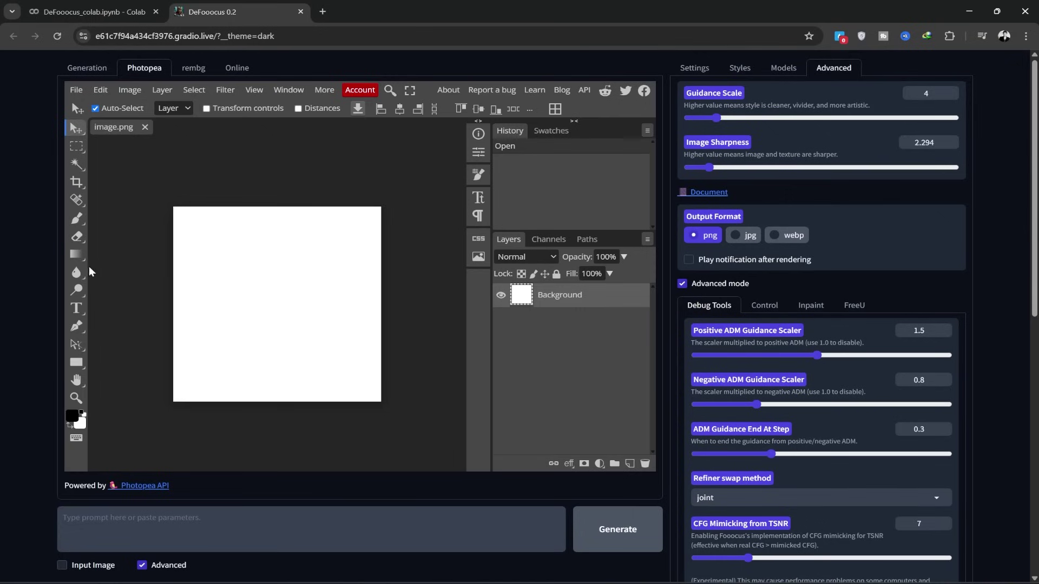
left_click(77, 254)
left_click_drag(280, 264, 283, 406)
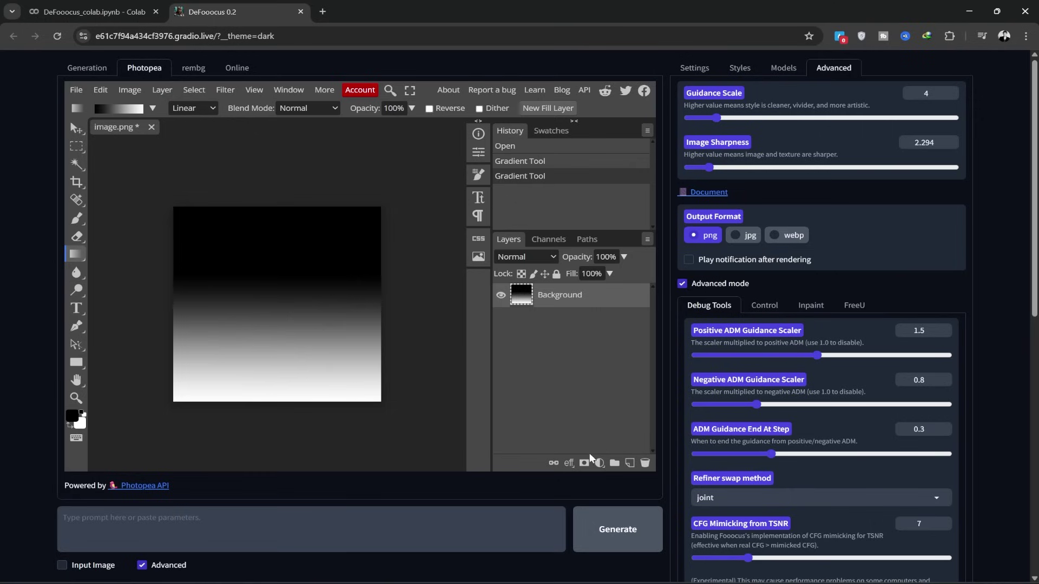
- Draw a black rounded rectangle on a new layer in the lower canvas
left_click(629, 463)
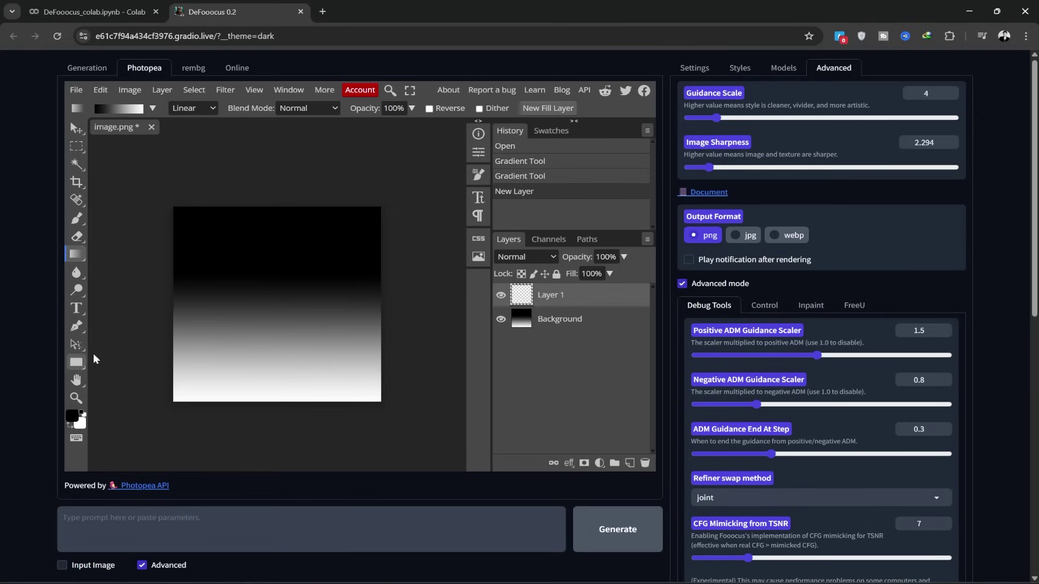
left_click(76, 363)
left_click_drag(203, 284, 329, 374)
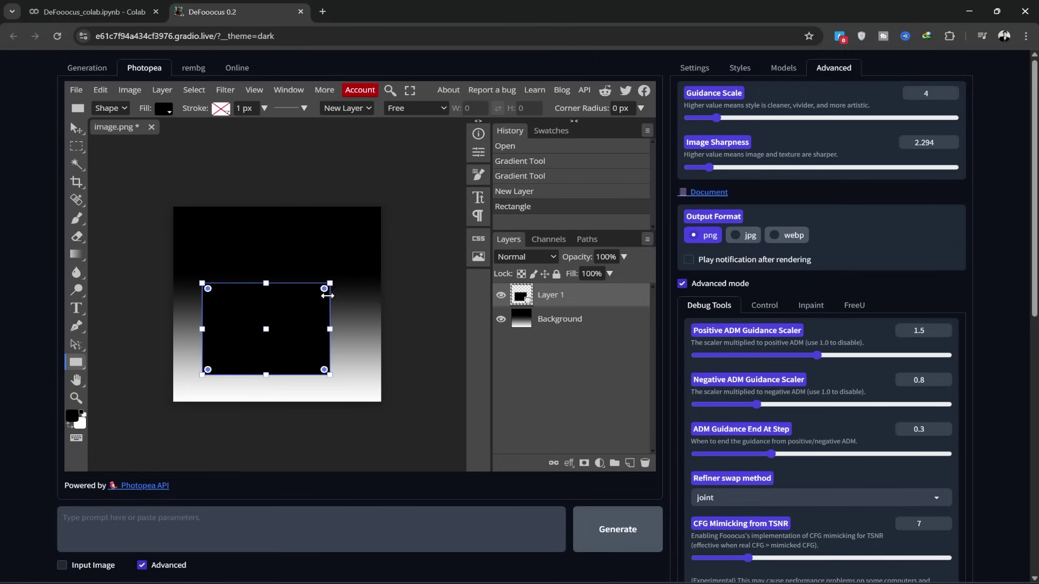
left_click_drag(325, 294, 288, 332)
- Paint two red brush strokes on a new layer above Background, then open rembg
key("v")
key("b")
left_click(233, 246)
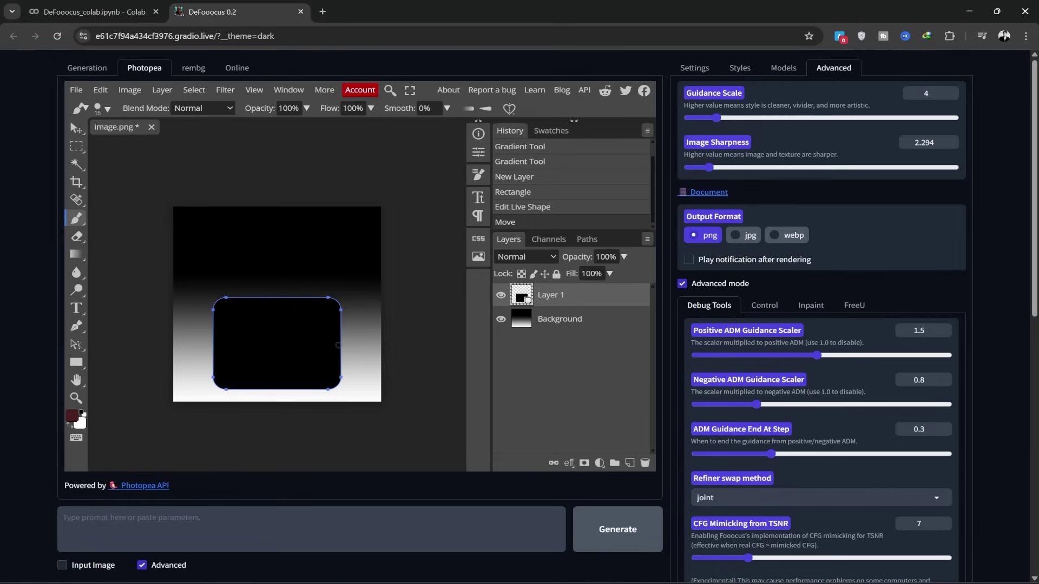
left_click(568, 319)
left_click(631, 463)
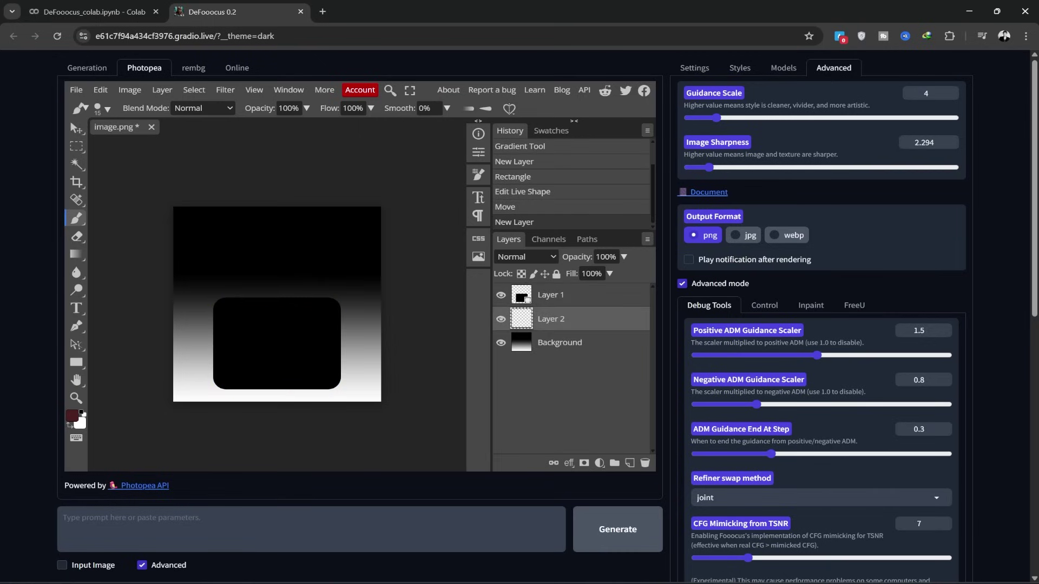
mouse_move(273, 306)
left_mouse_down()
mouse_move(357, 265)
mouse_move(362, 296)
left_mouse_up()
mouse_move(233, 308)
left_mouse_down()
mouse_move(290, 244)
mouse_move(333, 244)
left_mouse_up()
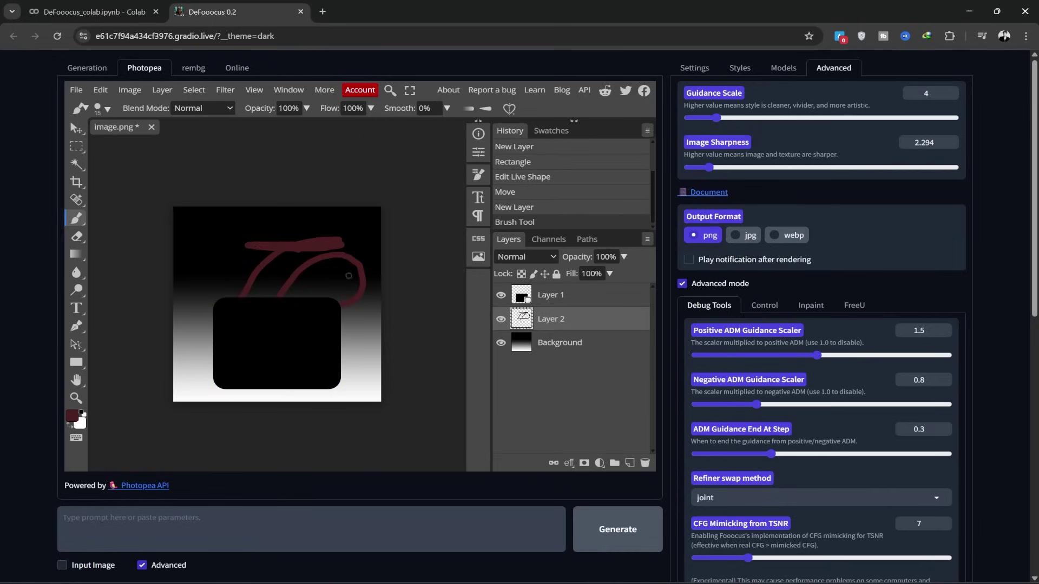
left_click(197, 76)
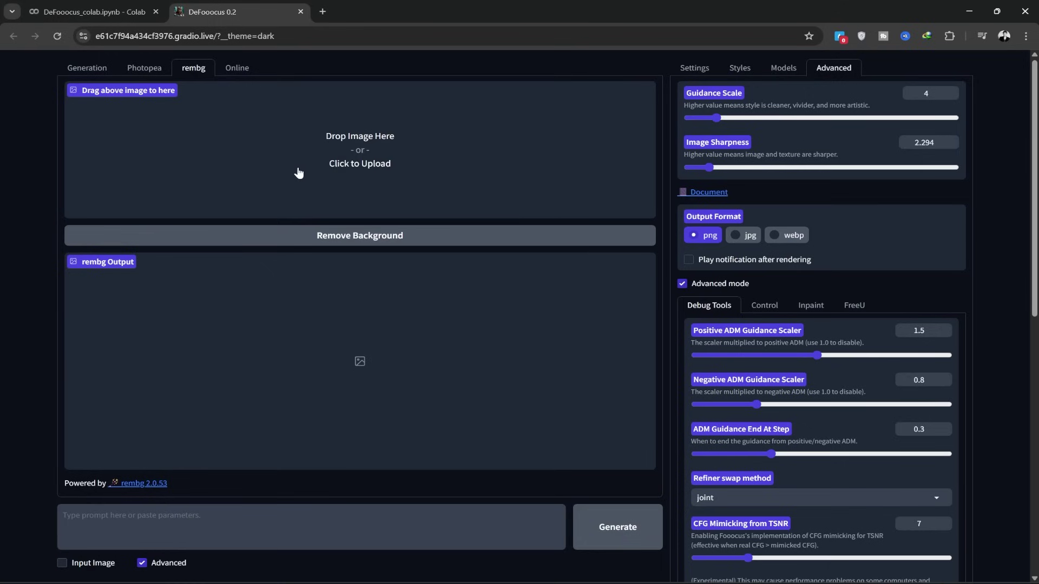
- Paste the woman-with-book portrait into rembg and remove its background
key("ctrl+v")
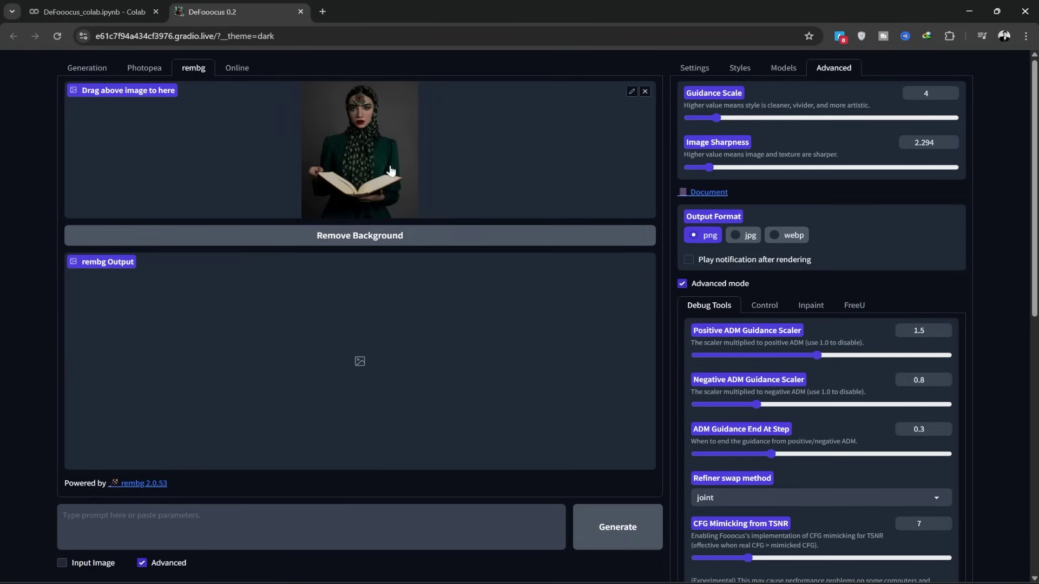
left_click(334, 239)
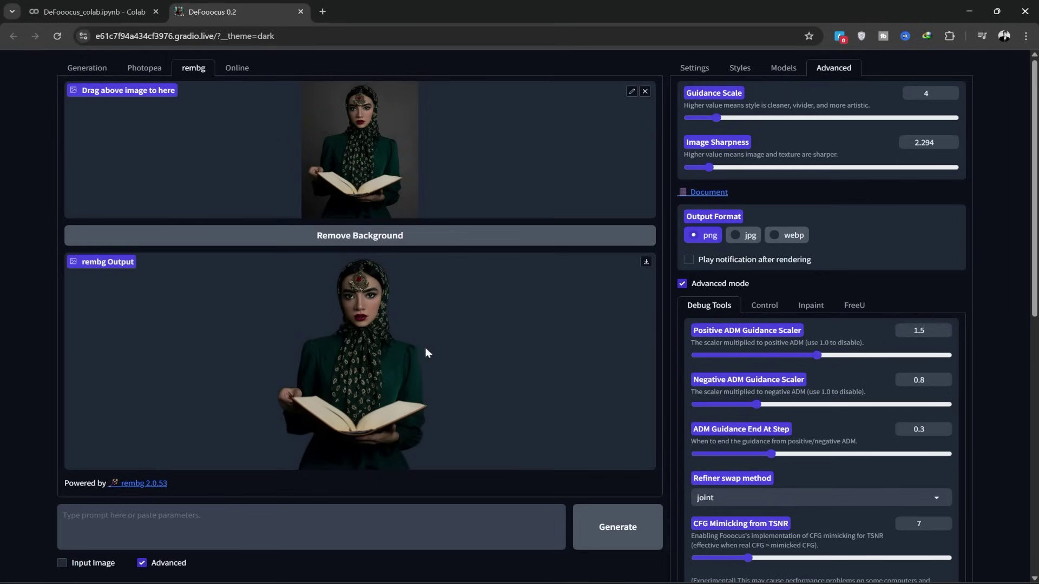
scroll(398, 330, "down", 2)
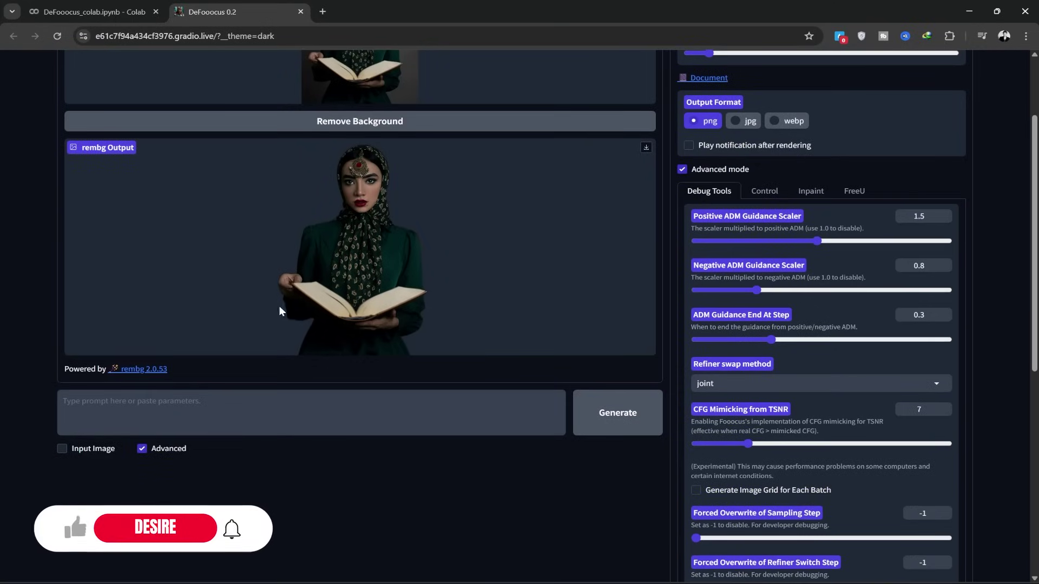
scroll(328, 295, "up", 2)
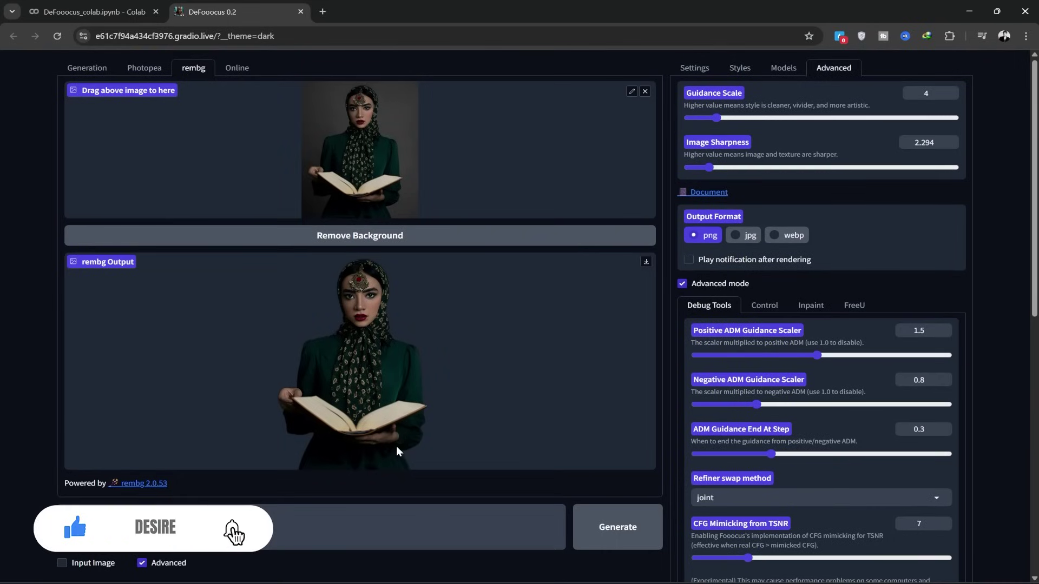
- Save the background-removed result as image.png on the Desktop, then open the Online tab
left_click(646, 262)
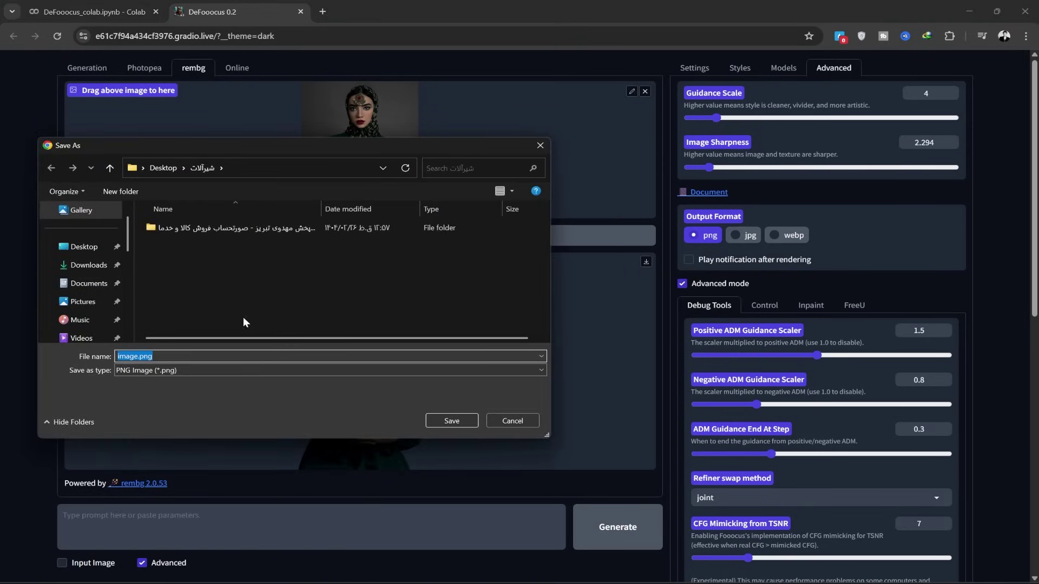
left_click(85, 247)
left_click(451, 421)
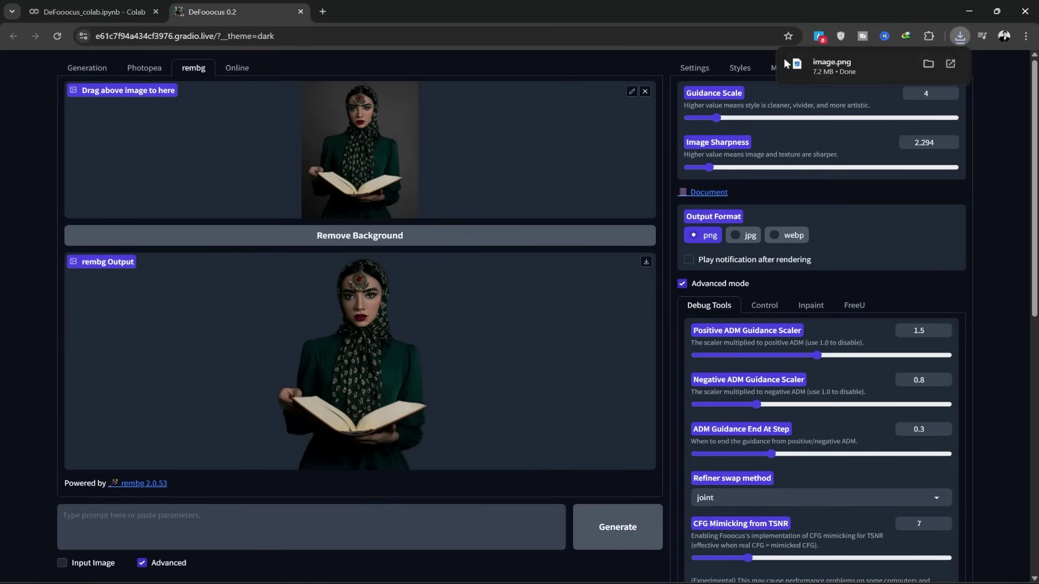
left_click(236, 68)
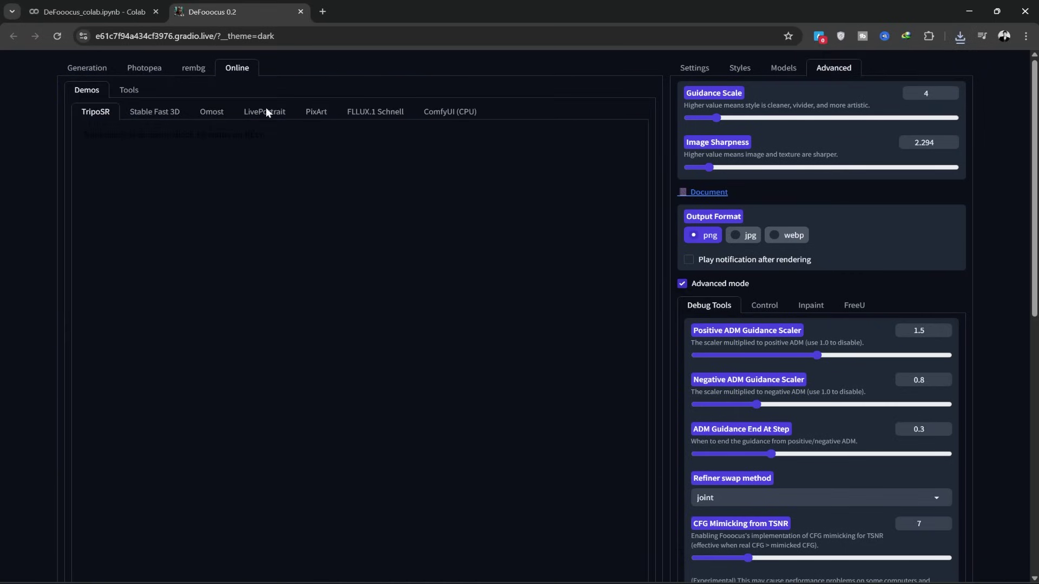
- Browse the Stable Fast 3D, Omost, LivePortrait, PixArt and FLUX.1 schnell demos, then return to Generation
left_click(148, 112)
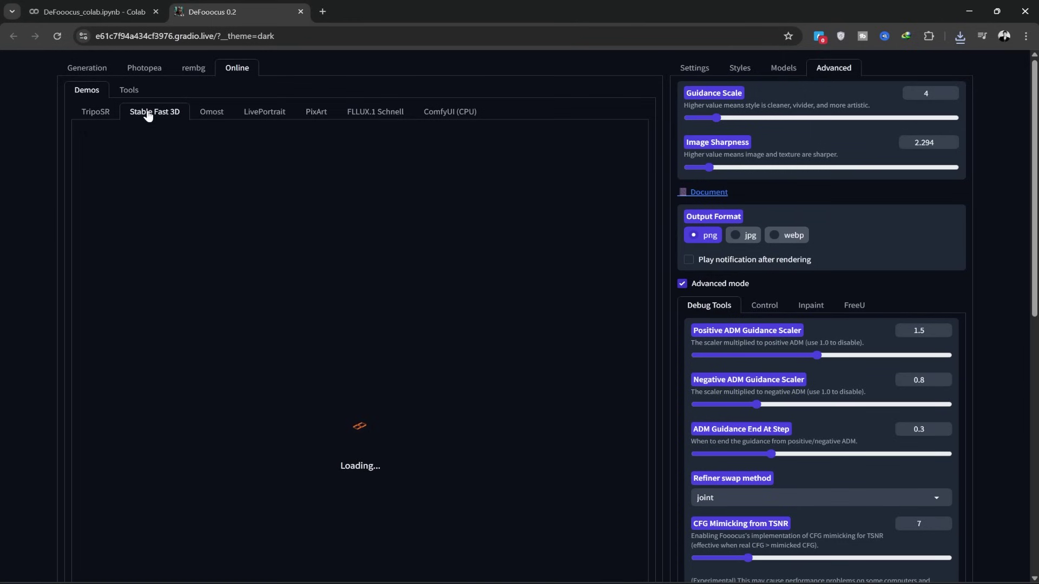
scroll(189, 132, "down", 2)
scroll(189, 133, "up", 2)
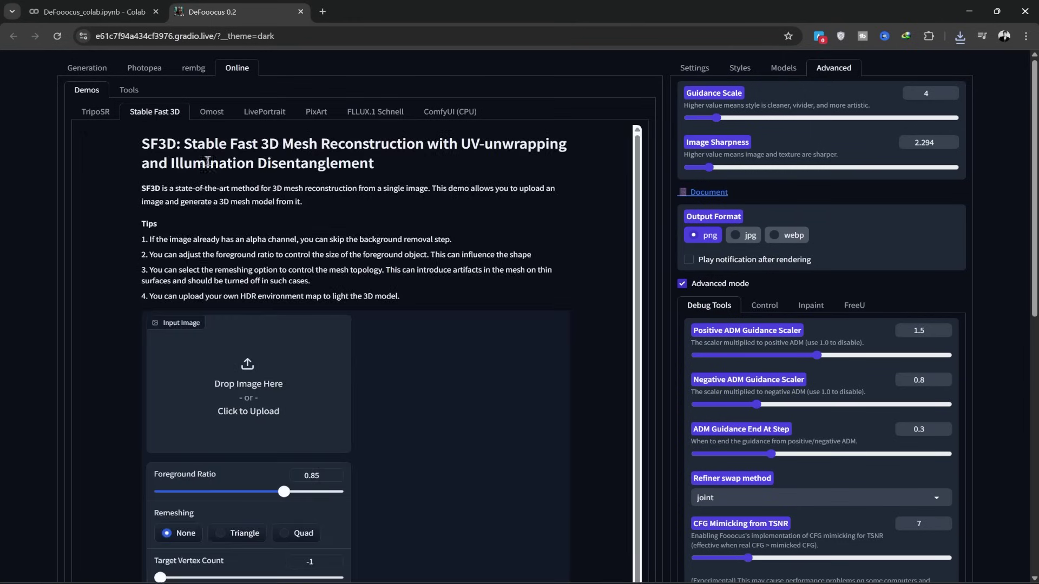
left_click(212, 112)
left_click(264, 111)
left_click(316, 112)
left_click(375, 112)
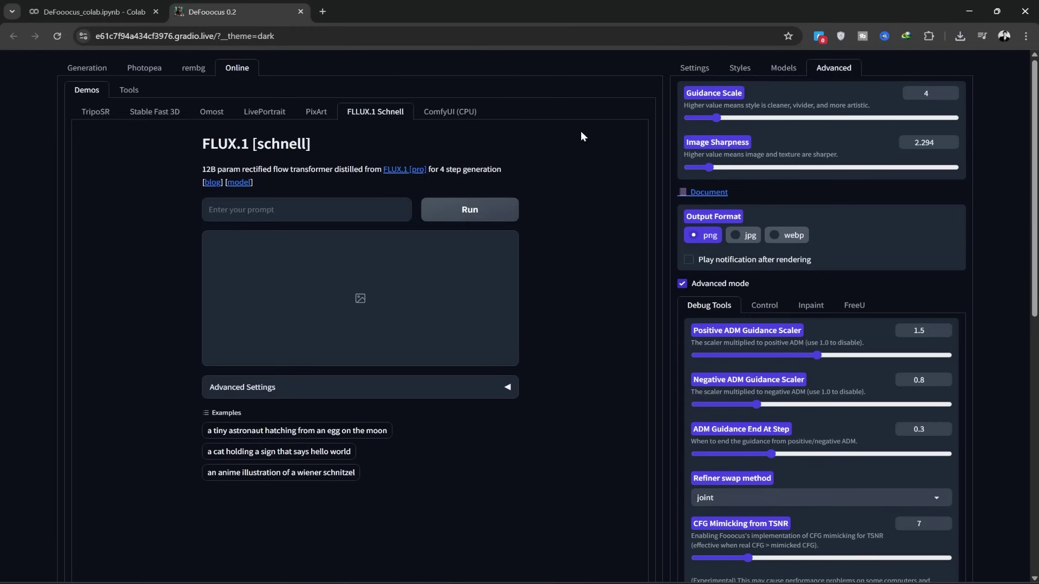
left_click(93, 72)
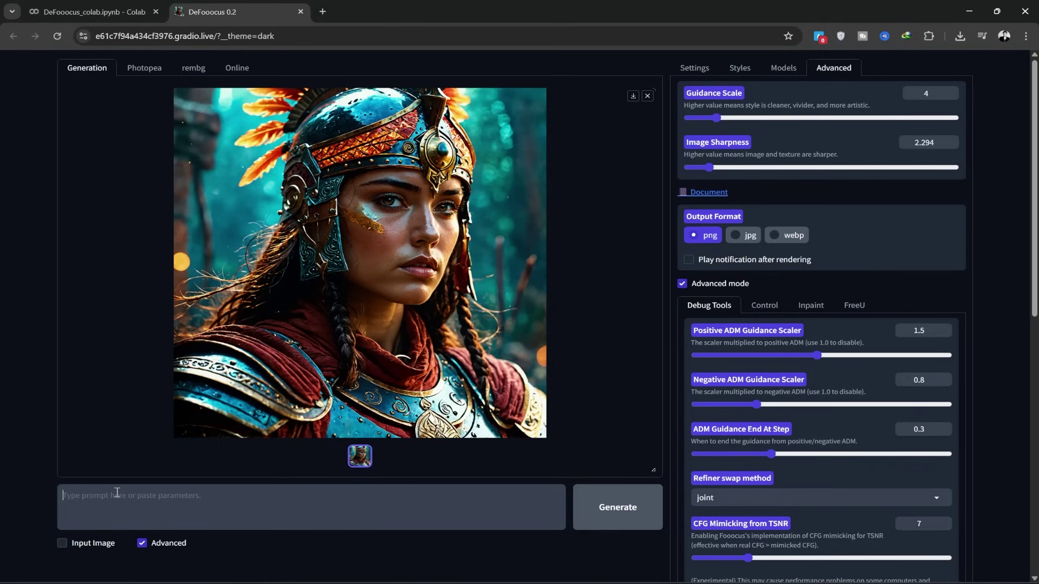
- Paste the fluffy black monster prompt, turn off the six default styles, search for 3D styles, and generate
type("A 3D-rendered full-body image of a cute, fluffy monster with black fur, big round eyes, and a wide smile showing small teeth and an orange tongue, standing happily in a dark minimal environment. The character has soft lighting, highly detailed fur, and a semi-realistic cartoon style.")
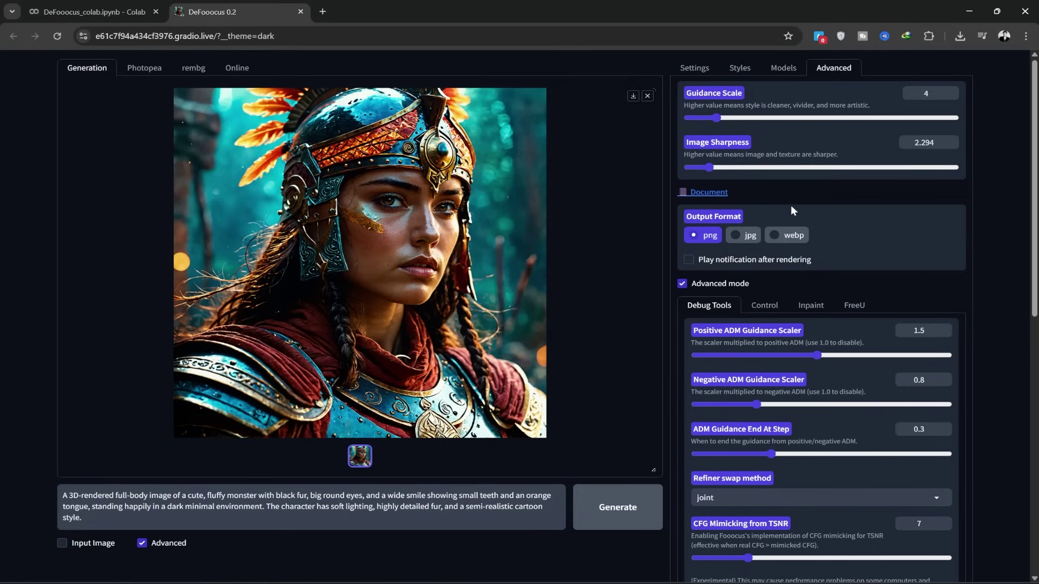
left_click(738, 69)
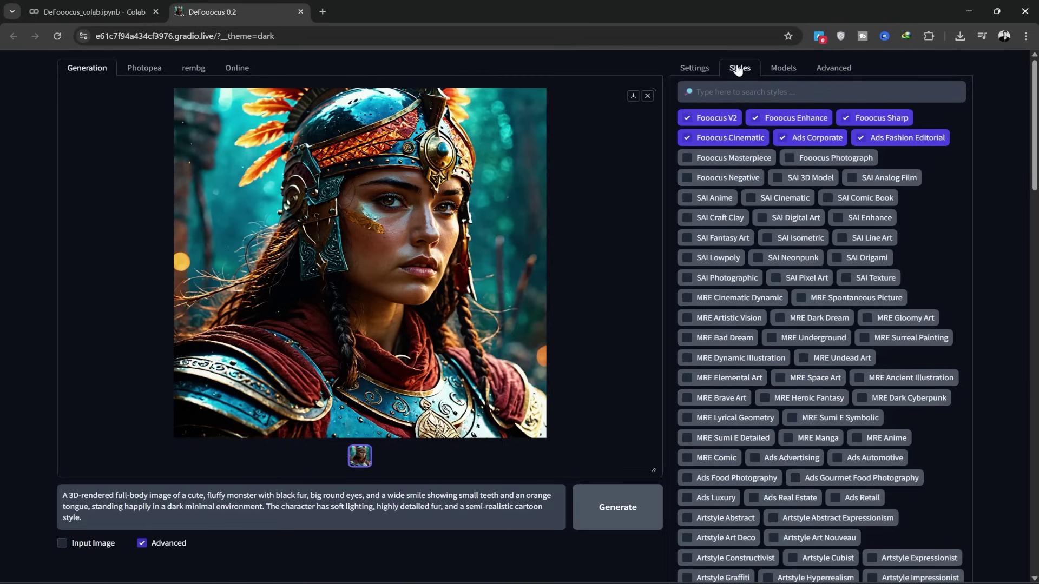
left_click(779, 117)
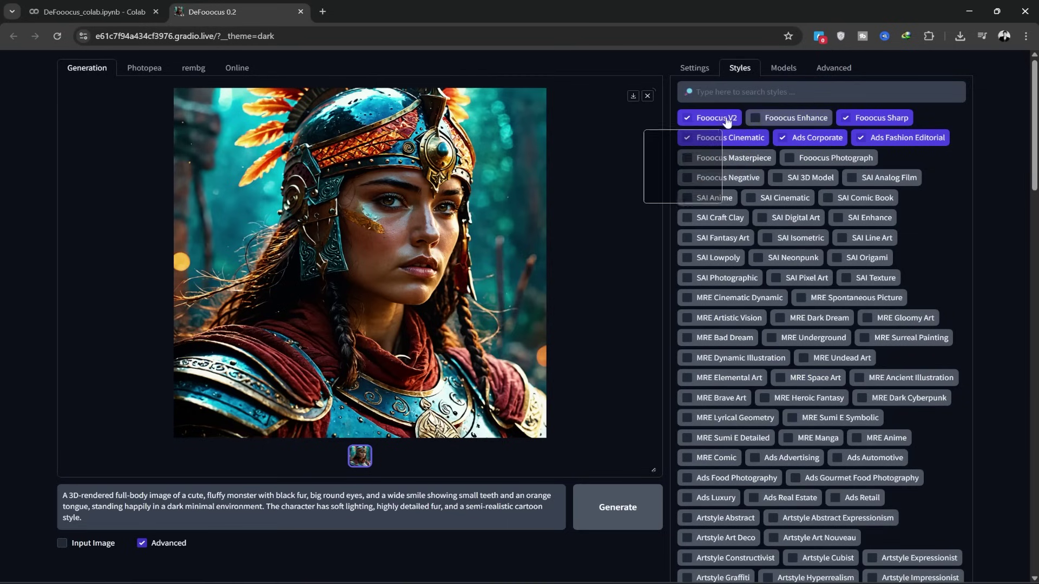
left_click(711, 117)
left_click(768, 140)
left_click(801, 138)
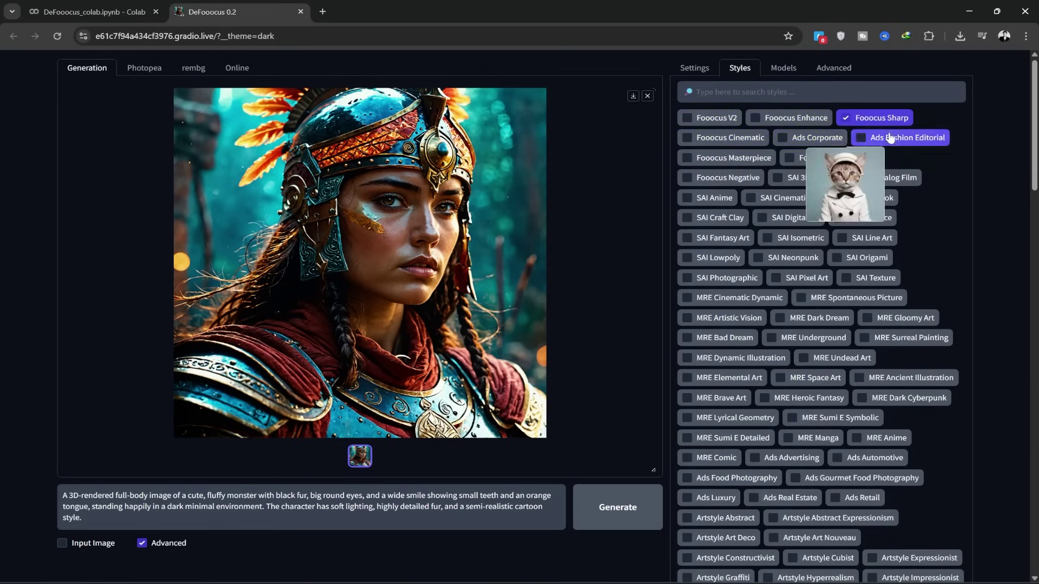
left_click(893, 137)
left_click(872, 117)
left_click(797, 93)
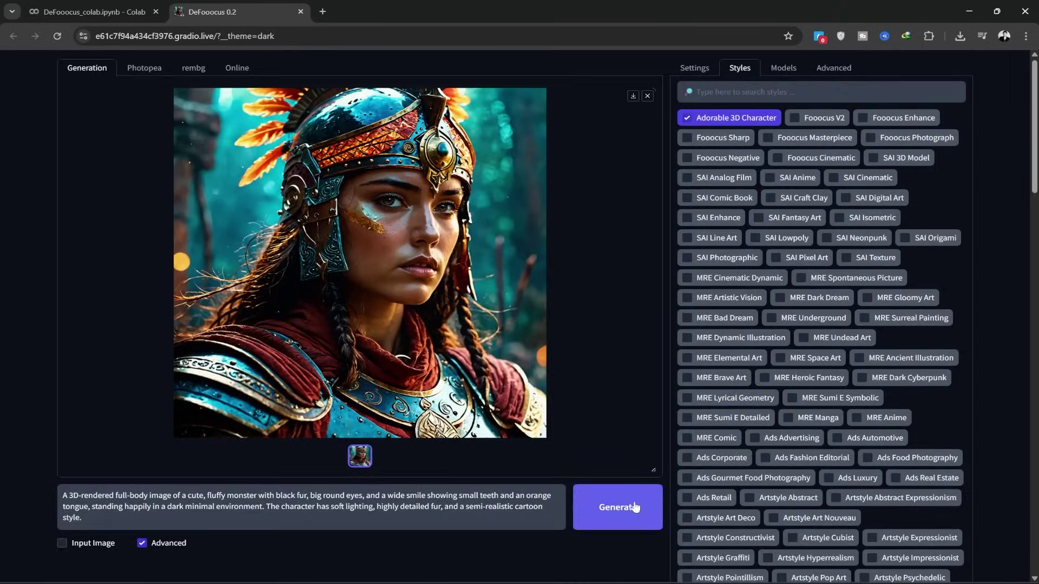
left_click(635, 509)
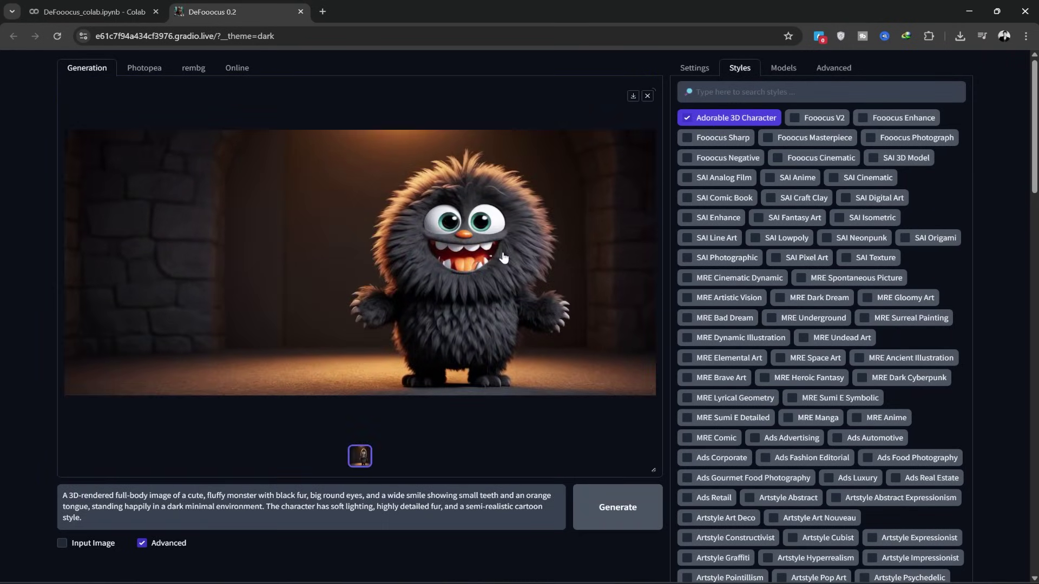
- View the finished fluffy black monster image at full size, then close the preview
left_click(503, 269)
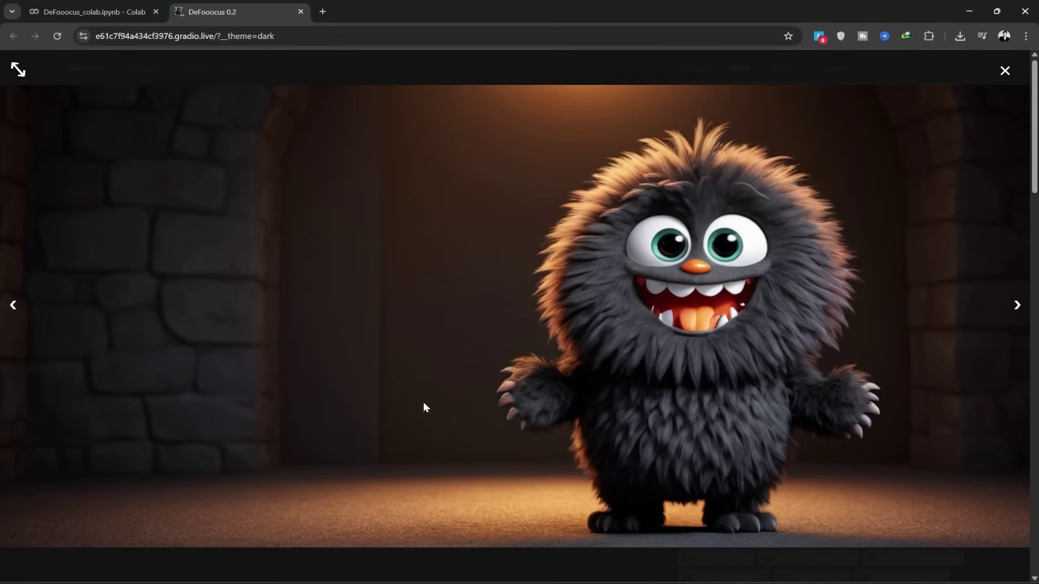
left_click(1005, 73)
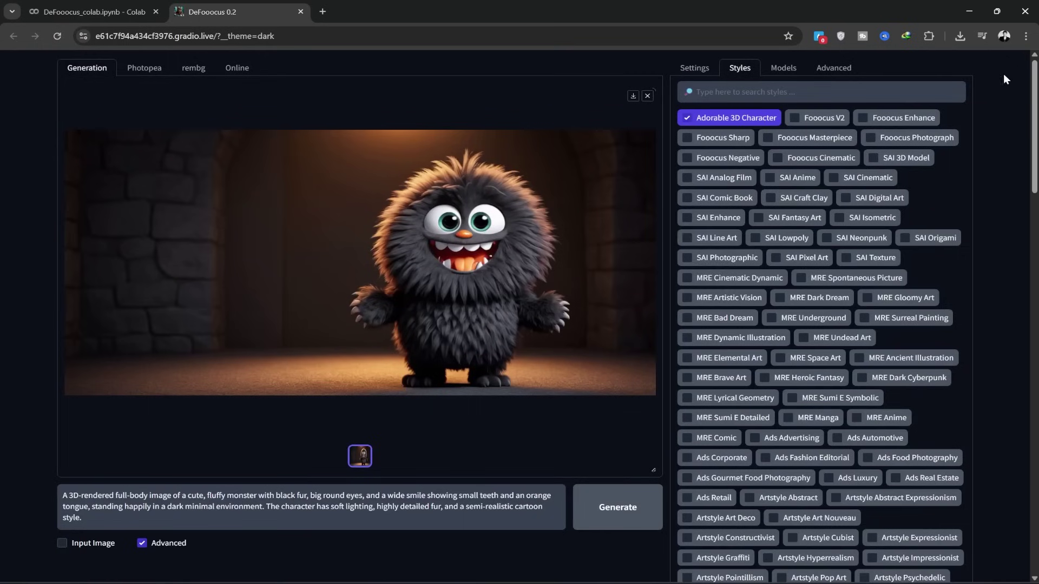
- Disable Adorable 3D Character and replace the monster prompt with the beach portrait description
left_click(685, 116)
key("ctrl+a")
type("A semi-realistic portrait from head to knees of a beautiful young woman with Barbie-like features, wearing stylish beachwear (a bikini), standing under soft sunlight. She is eating a cherry in a playful, seductive way, with a confident pose and a flirty expression. Her skin glows in the golden hour lighting, and the background is a tropical, sunlit beach scene. Her long hair flows gently in the breeze, and the overall style is fashionable and cinematic")
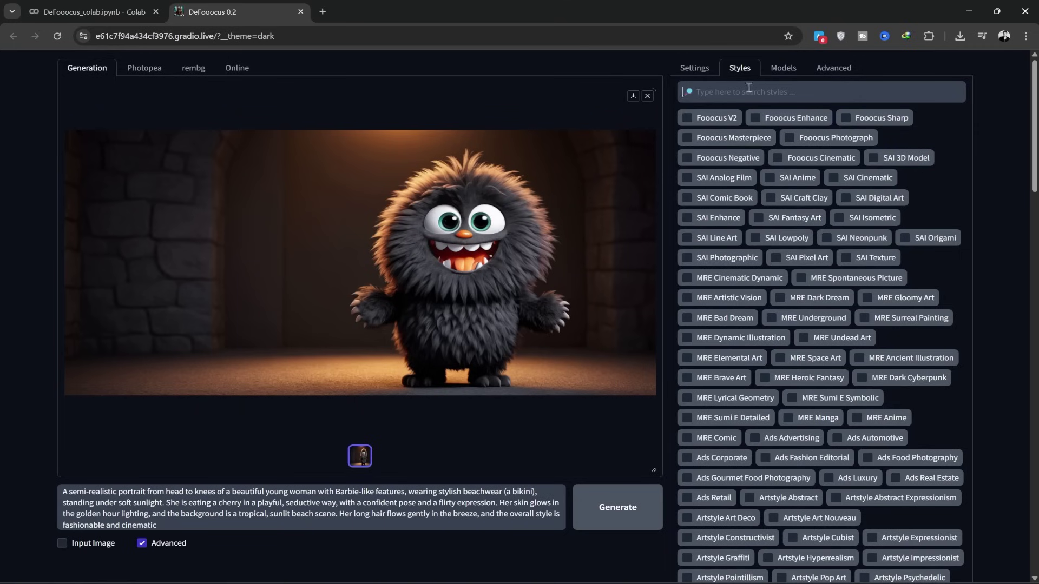
- Enable the Artstyle Hyperrealism and SAI Photographic styles and generate the beach portrait
left_click(716, 92)
type("reali")
left_click(728, 118)
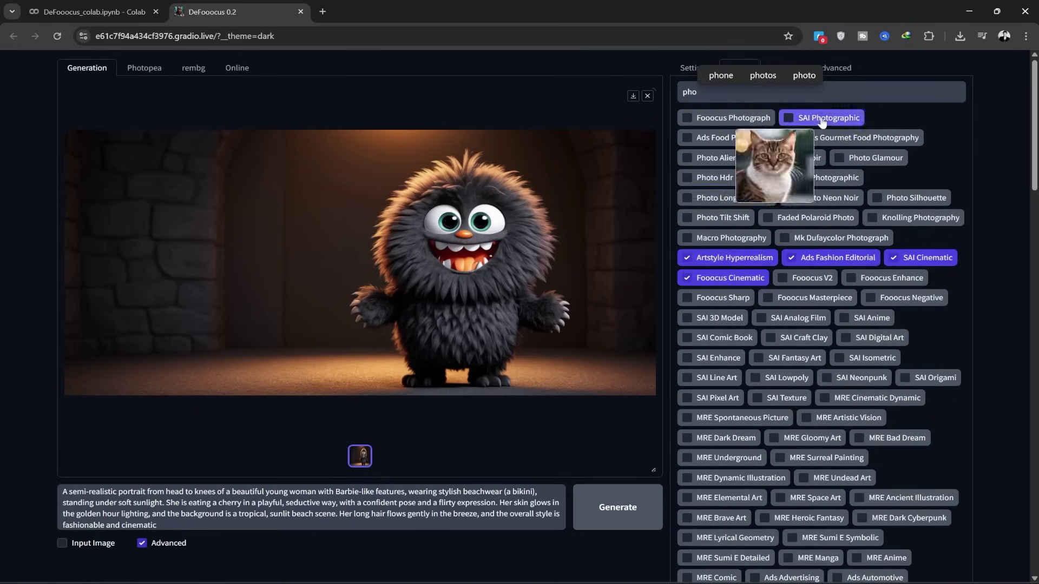
left_click(807, 118)
left_click(721, 93)
key("BackSpace")
key("BackSpace")
key("BackSpace")
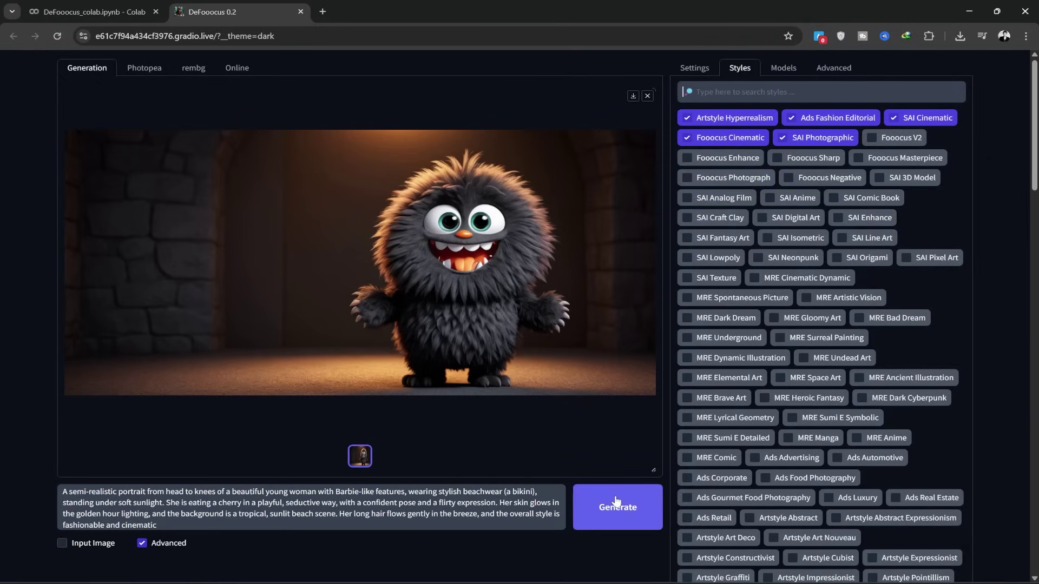
left_click(615, 501)
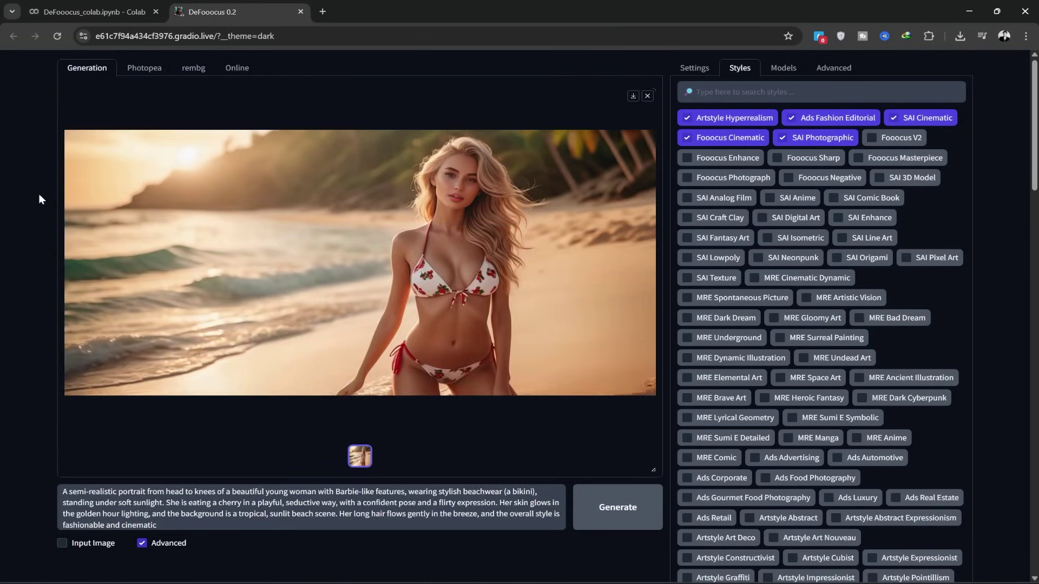
- View the sunlit beach portrait at full size, then close the preview
left_click(567, 248)
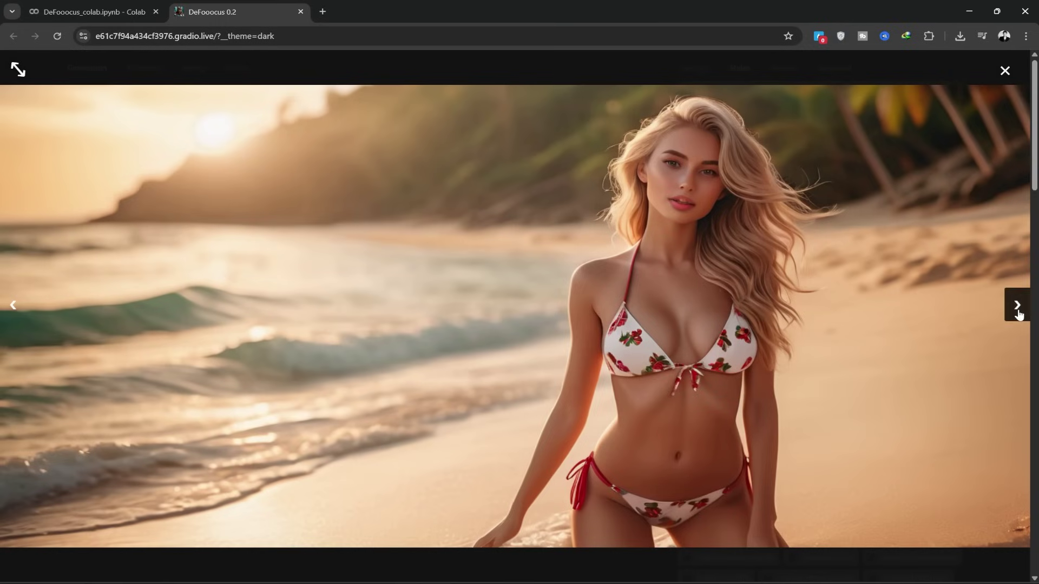
left_click(1005, 71)
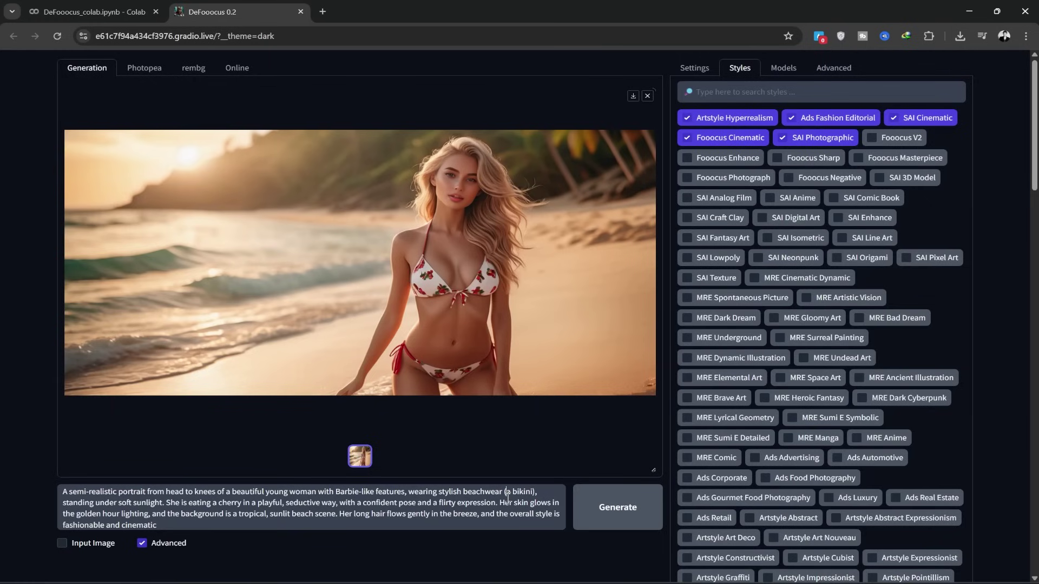
- Paste the studio portrait prompt, generate the dark cherry image, and view it full size
type("A semi-realistic fashion portrait from head to knees of a stunning young woman with Barbie-like features, posing in a photo studio. She wears a stylish bikini and is eating a cherry with a playful, seductive expression. Studio lighting highlights her skin and figure with soft shadows and a professional glamour look. The background is a minimalistic indoor studio setting with soft tones. Her pose is confident and flirty, one hand holding a cherry near her lips, with glossy makeup and flowing hair")
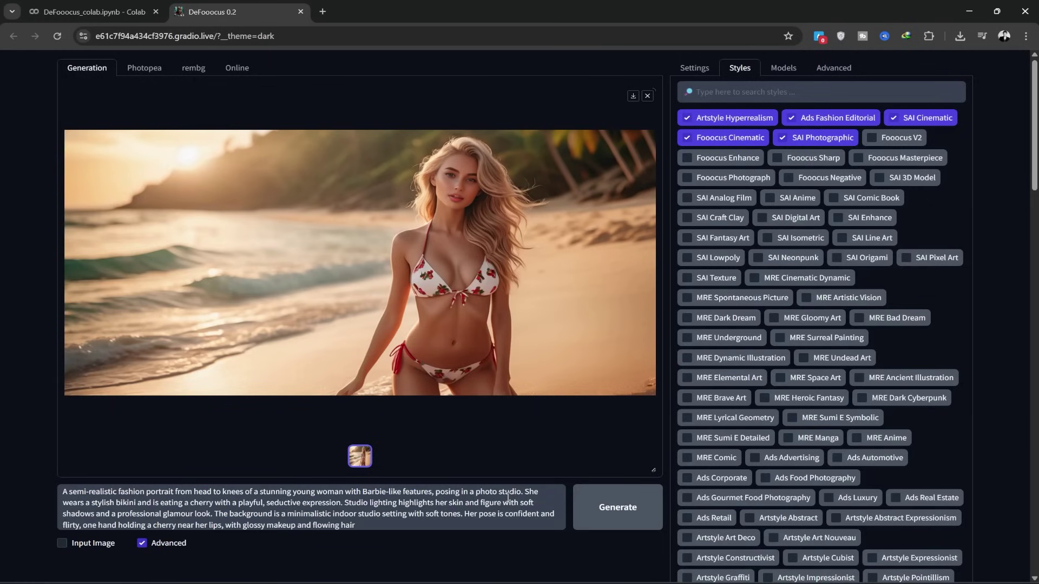
left_click(746, 91)
mouse_move(802, 242)
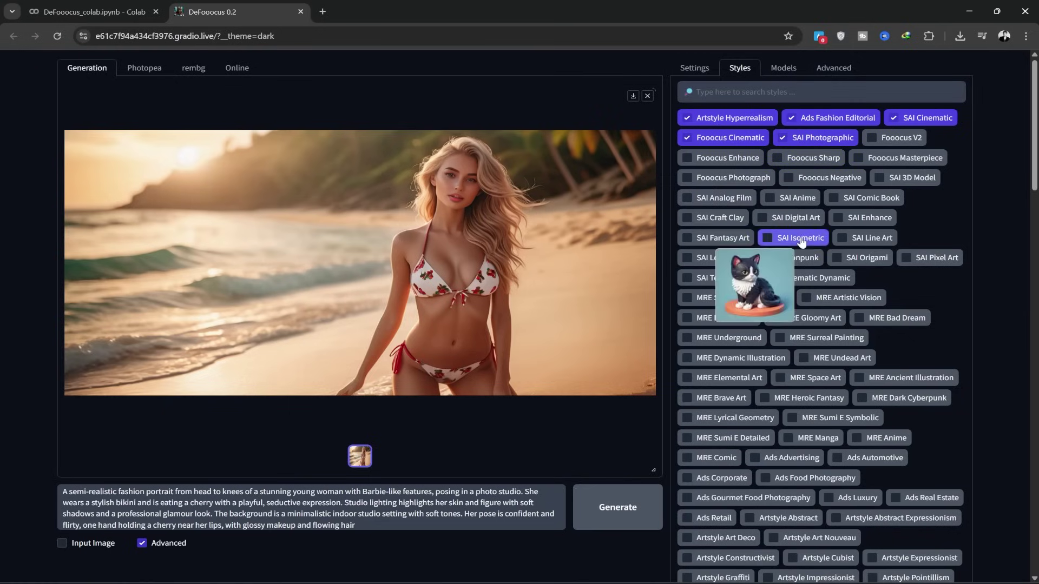
left_click(625, 512)
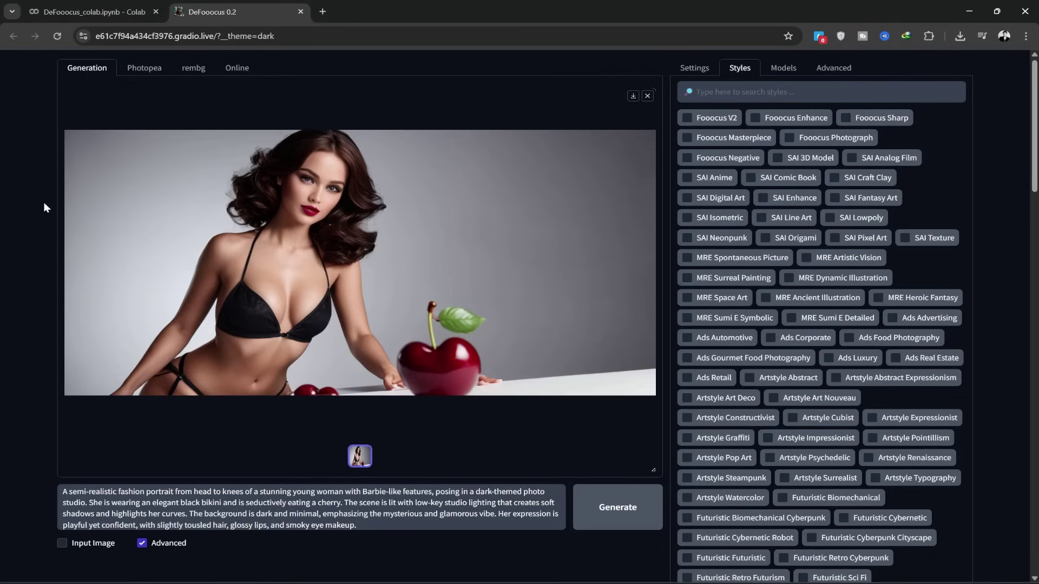
left_click(498, 215)
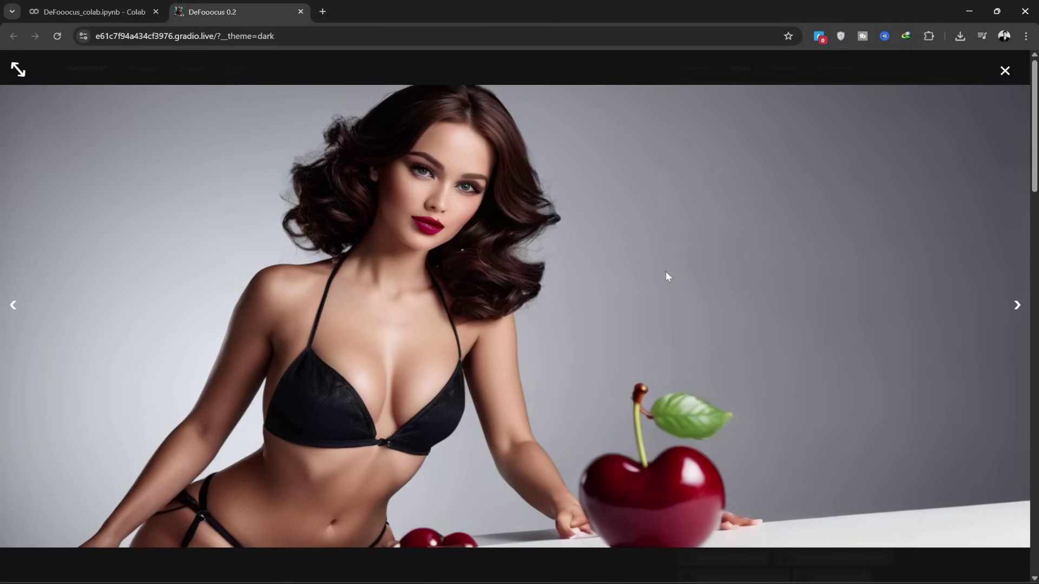
left_click(1004, 71)
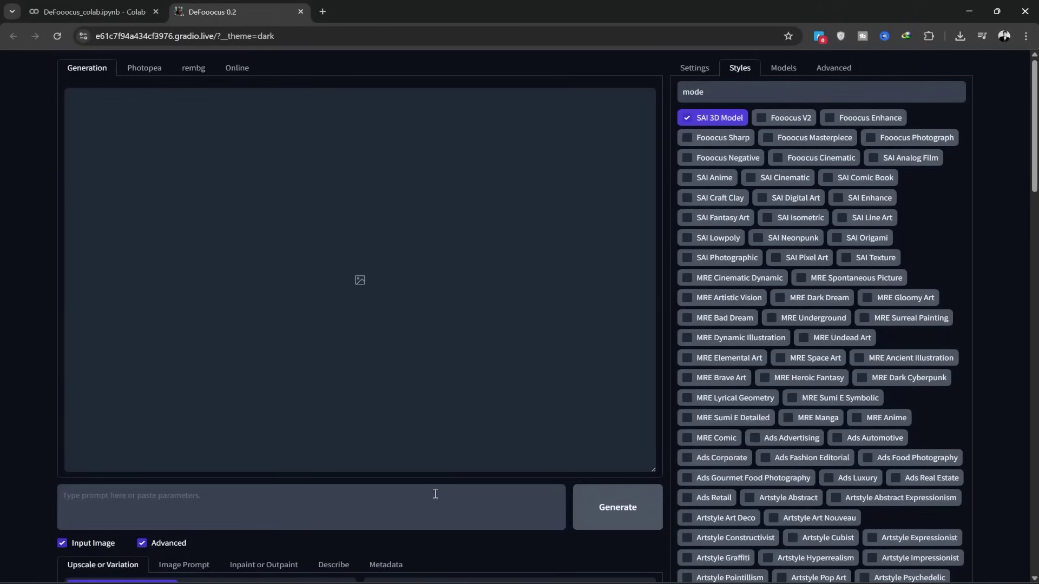
- Paste the pink-sunglasses bird prompt, add SAI Anime alongside SAI 3D Model, and generate
left_click(332, 504)
type("A cute, fluffy bird character standing on a flat surface, with stylish dark sunglasses and a high ponytail made of soft black hair. The bird has a round body with brown and black feathers, a small beak, and tiny legs. The background is a smooth pastel pink gradient. The style is whimsical, cartoonish, and highly detailed with realistic fur texture and soft lighting, studio photography style.")
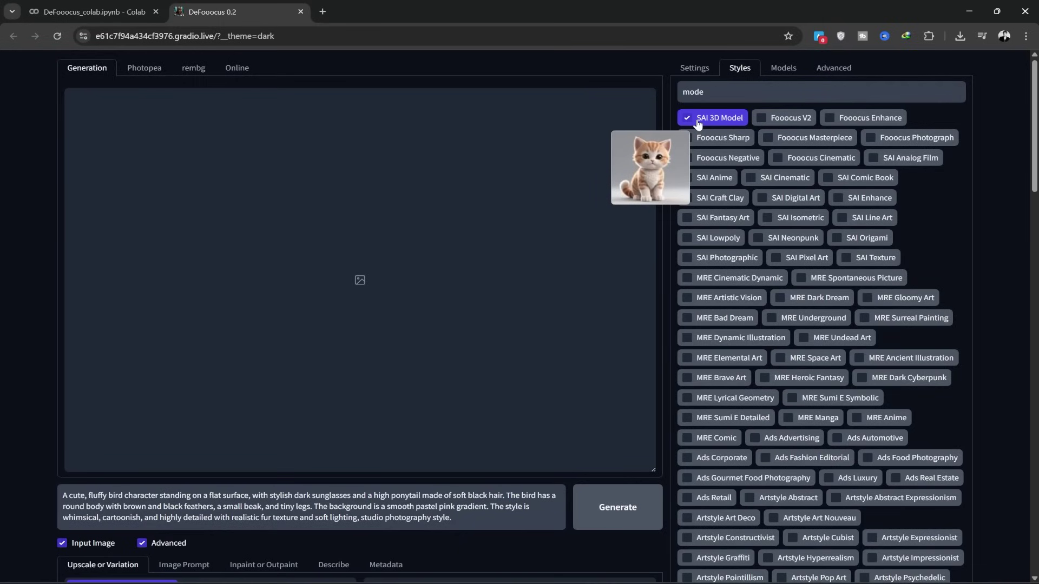
double_click(714, 97)
type("caracter")
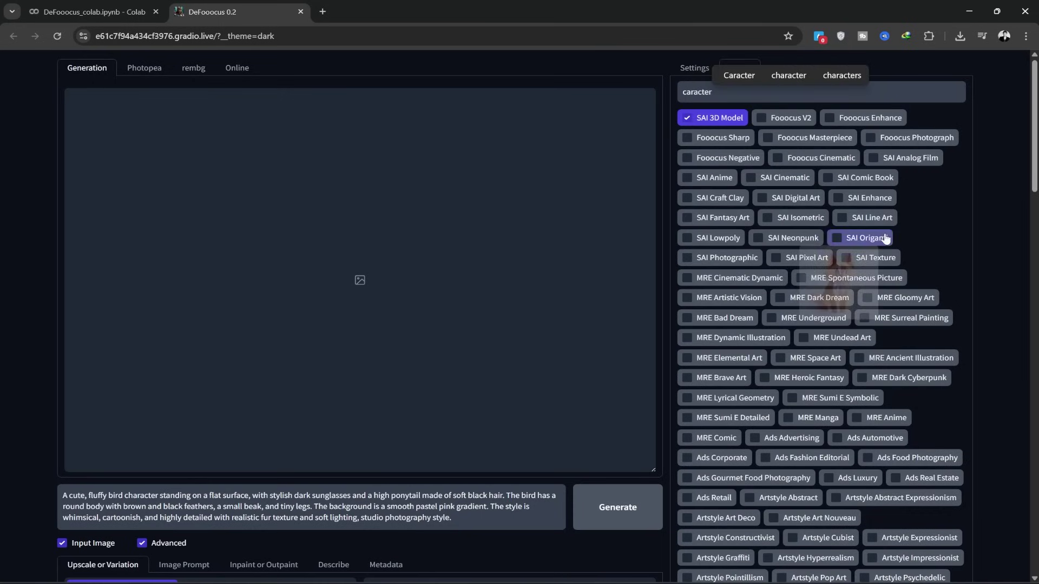
left_click(713, 178)
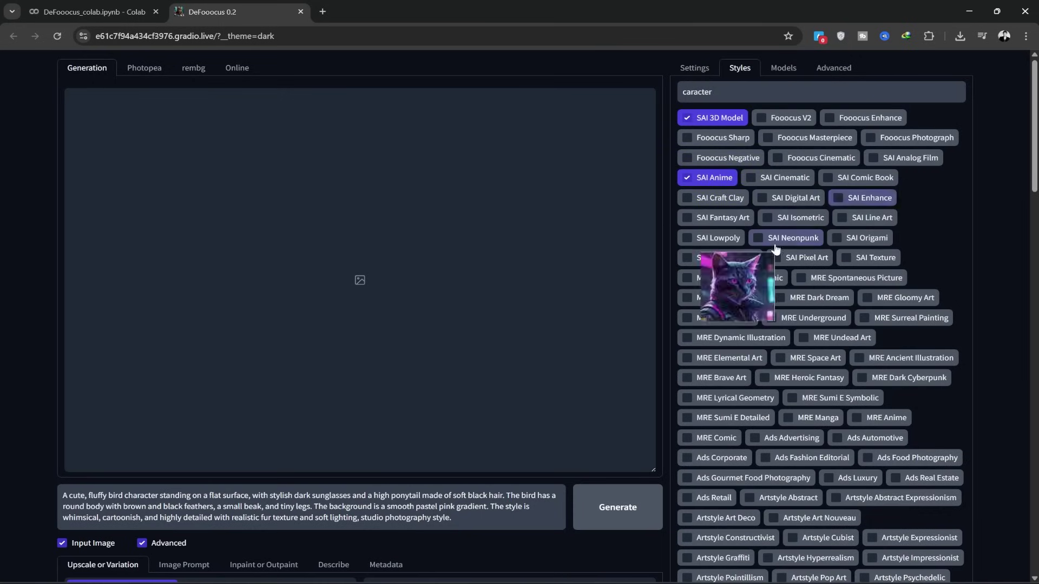
left_click(611, 513)
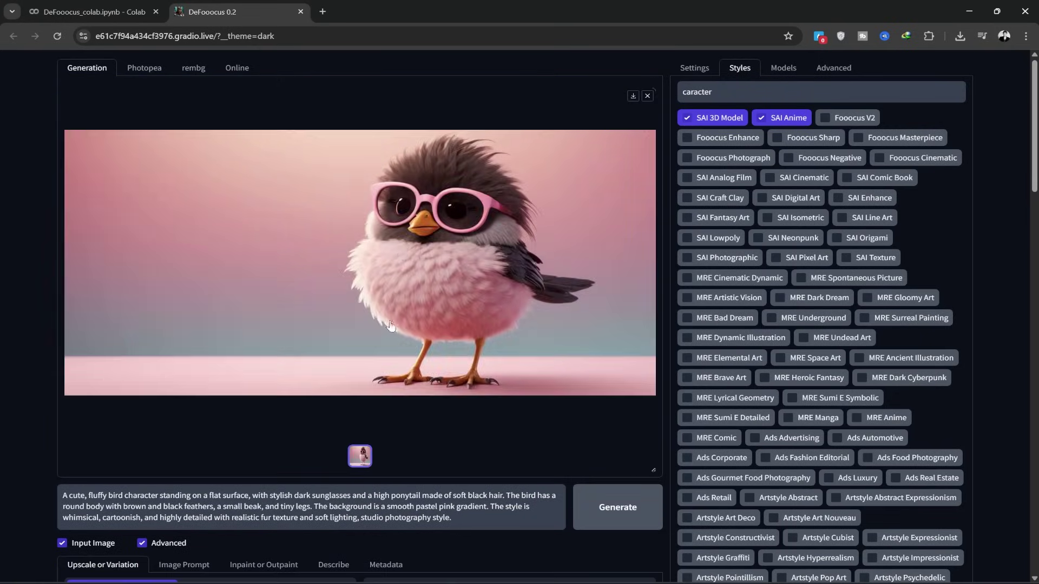
- Check the pink bird image at full size and download it as image (1).png
left_click(385, 333)
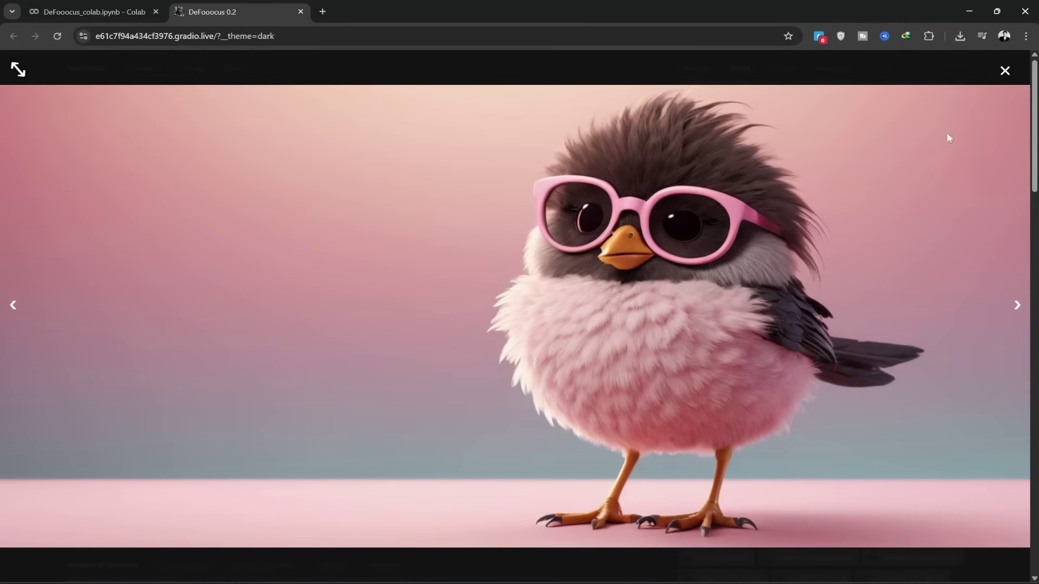
left_click(1004, 69)
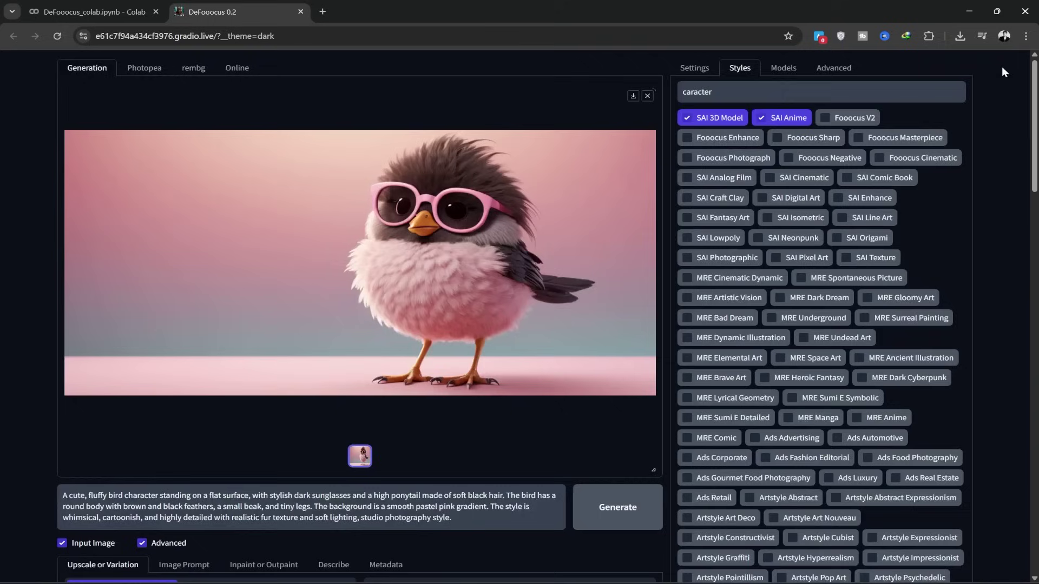
left_click(633, 96)
left_click(488, 420)
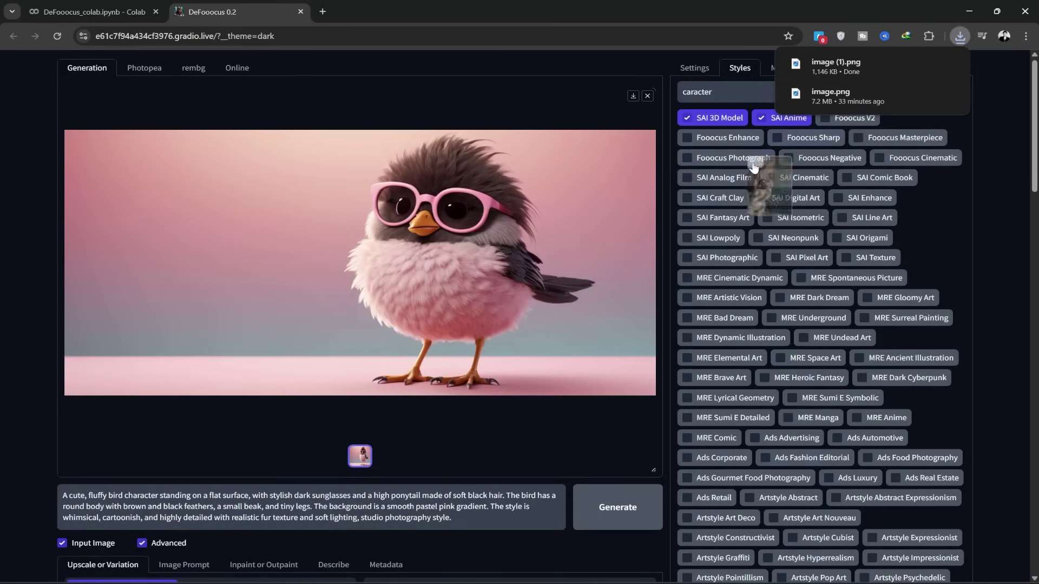
left_click(256, 258)
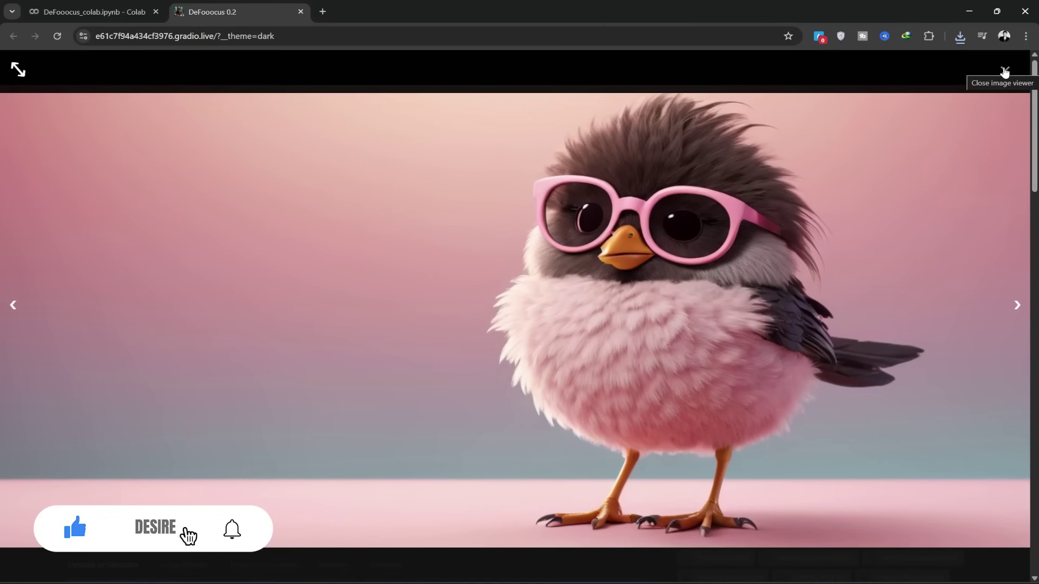
left_click(1004, 71)
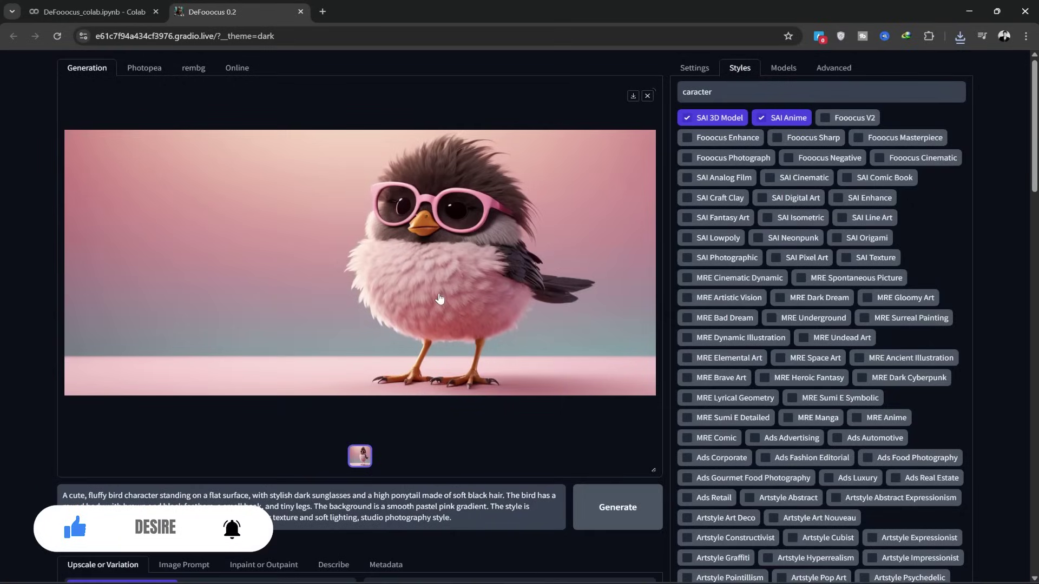